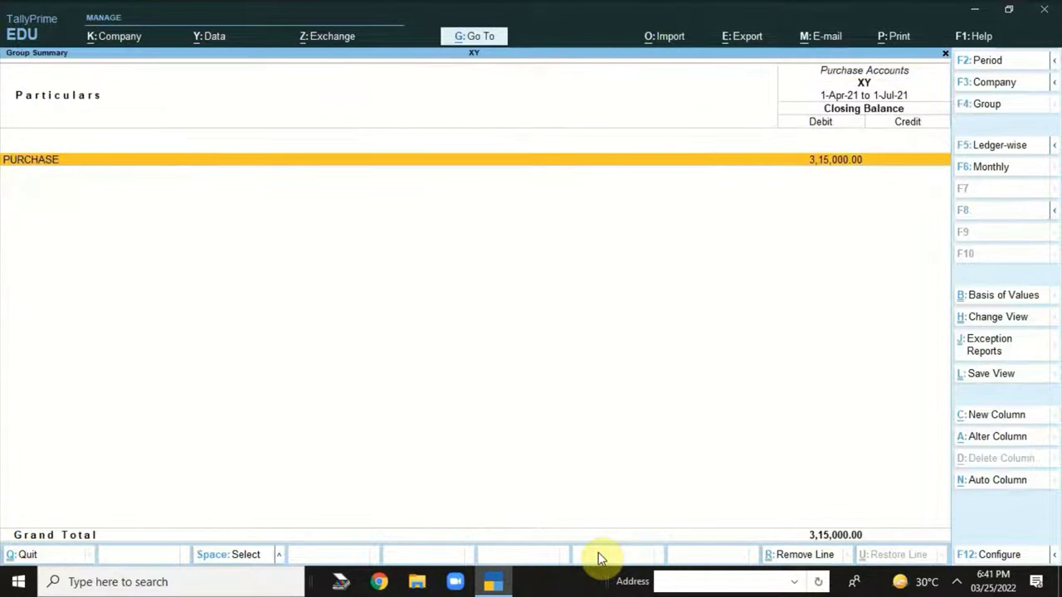
- Review the July purchase voucher from SAI ENTERPRISES in the PURCHASE ledger, leaving it unaltered, and return to the Gateway of Tally
key(Return)
key(Return)
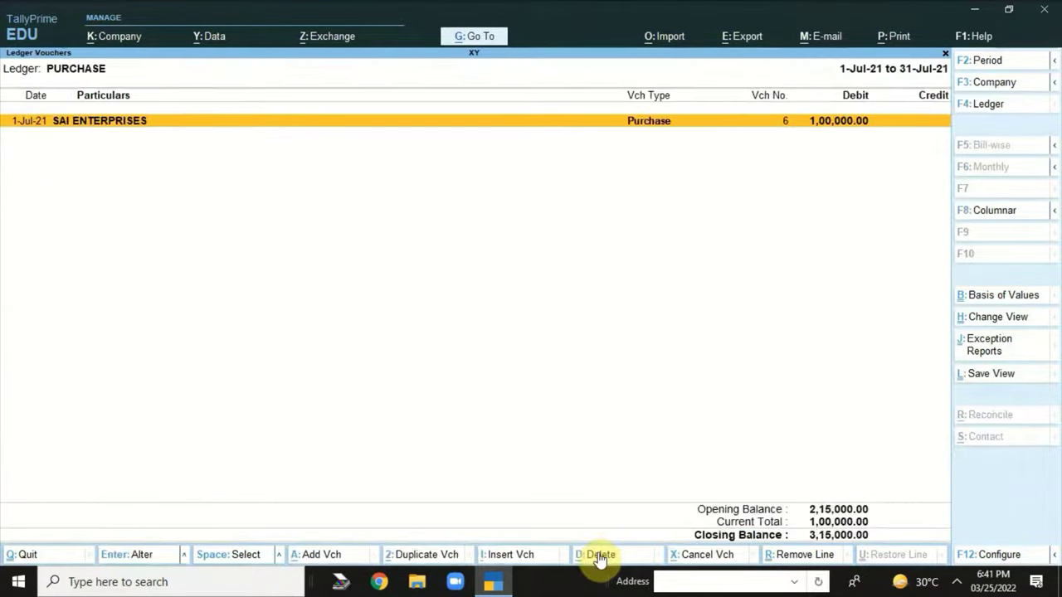
key(Return)
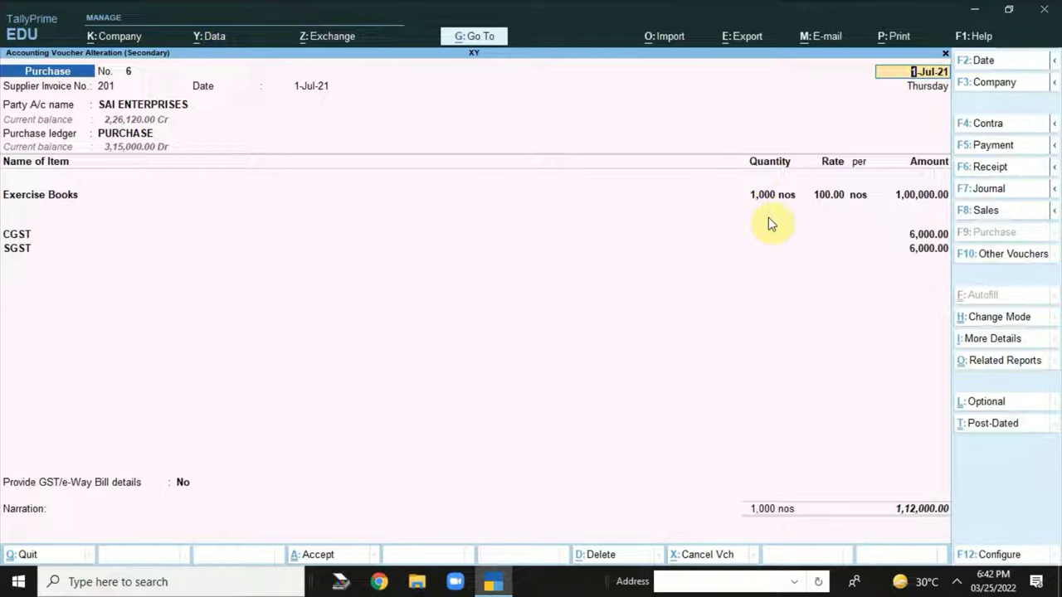
key(Escape)
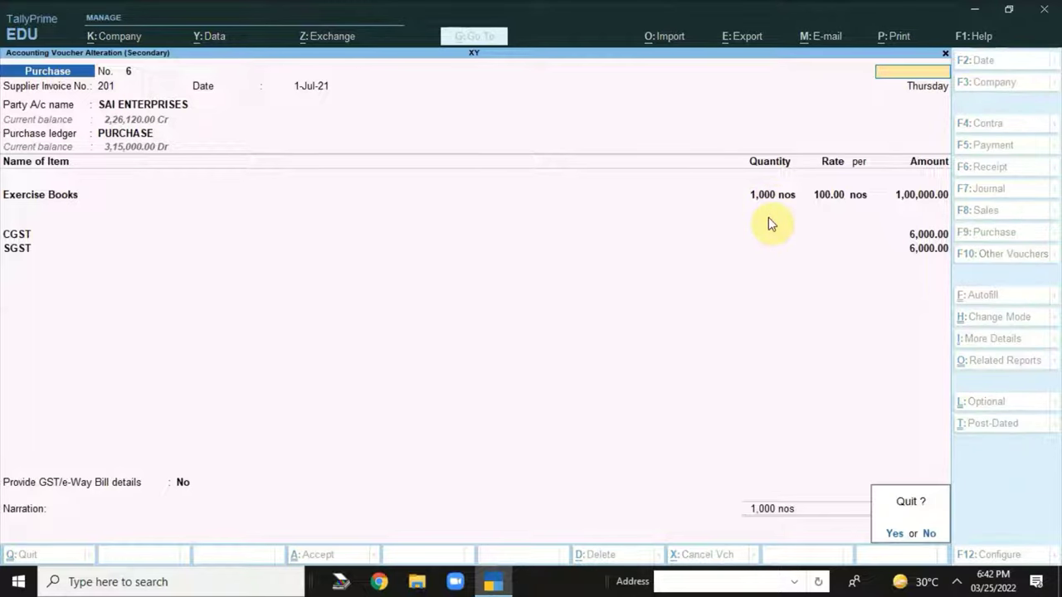
key(y)
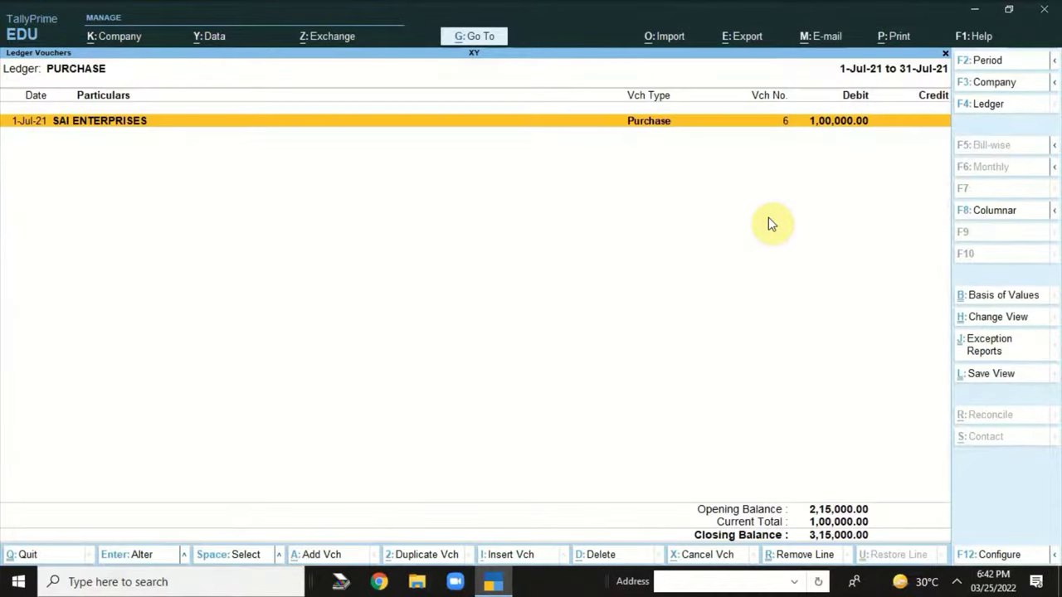
key(Escape)
key(Escape)
key(Escape)
key(Escape)
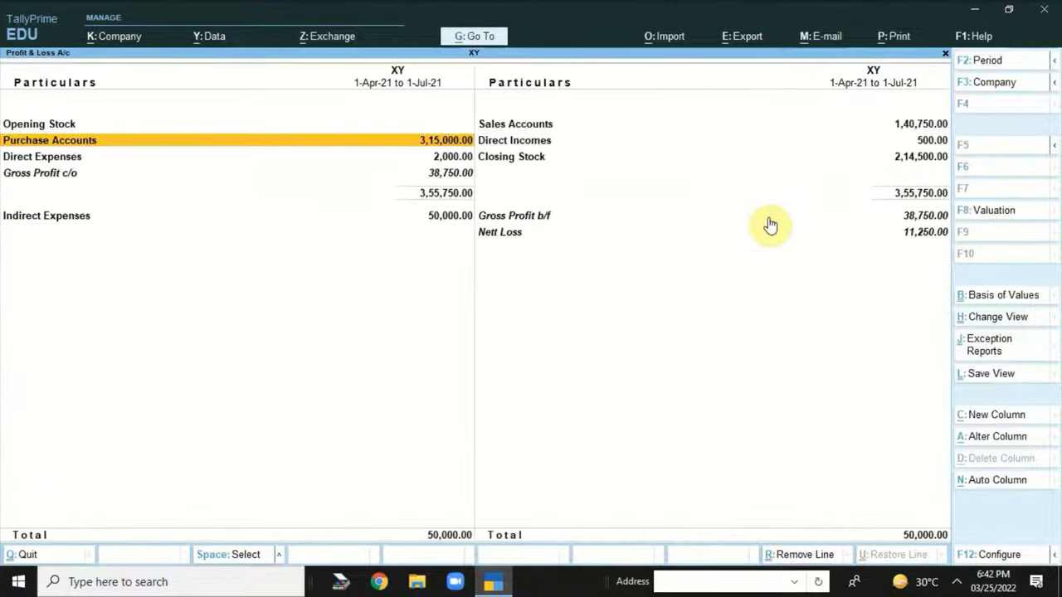
- Start a new Debit Note voucher in Item Invoice mode
key(Up)
key(Up)
key(Up)
key(Up)
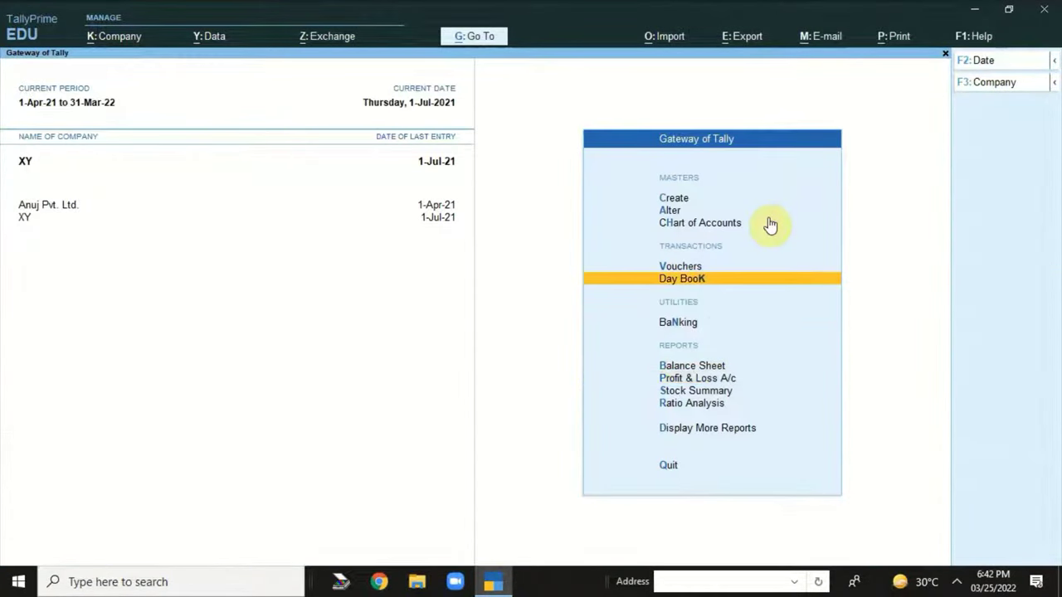
key(Return)
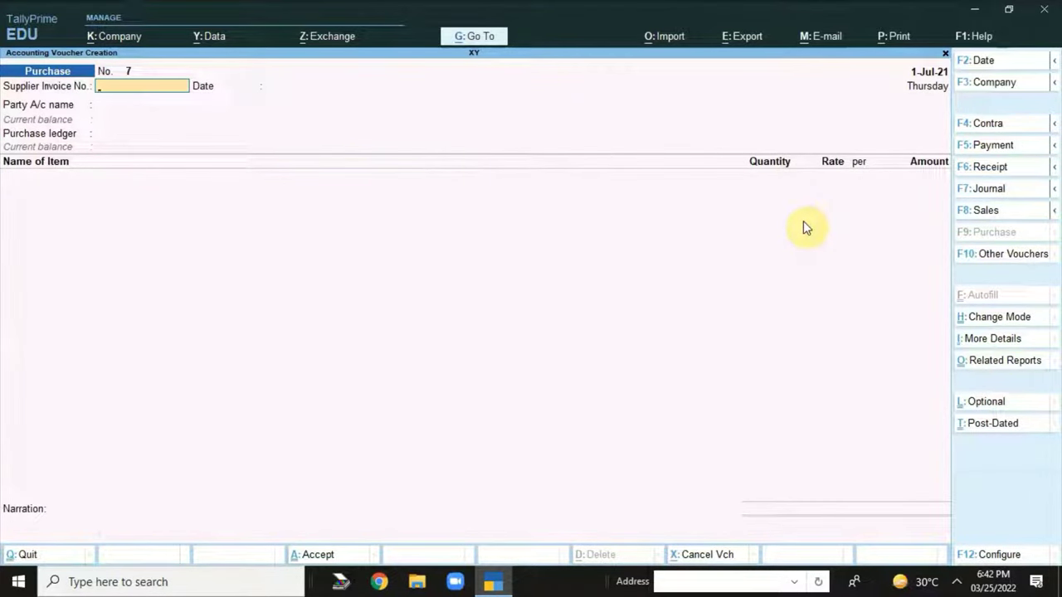
click(1003, 259)
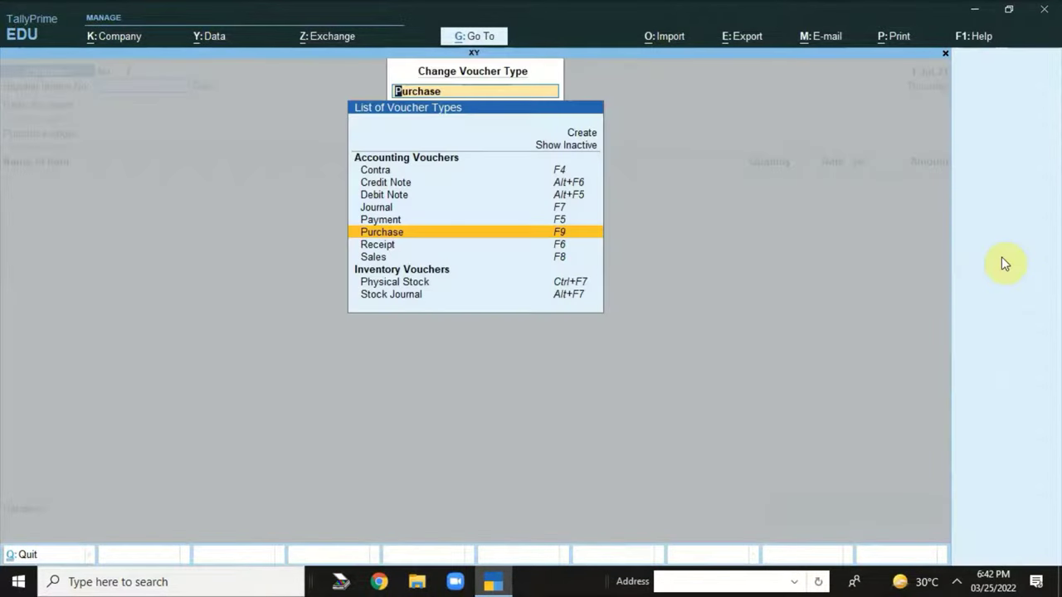
key(Up)
key(Up)
key(Up)
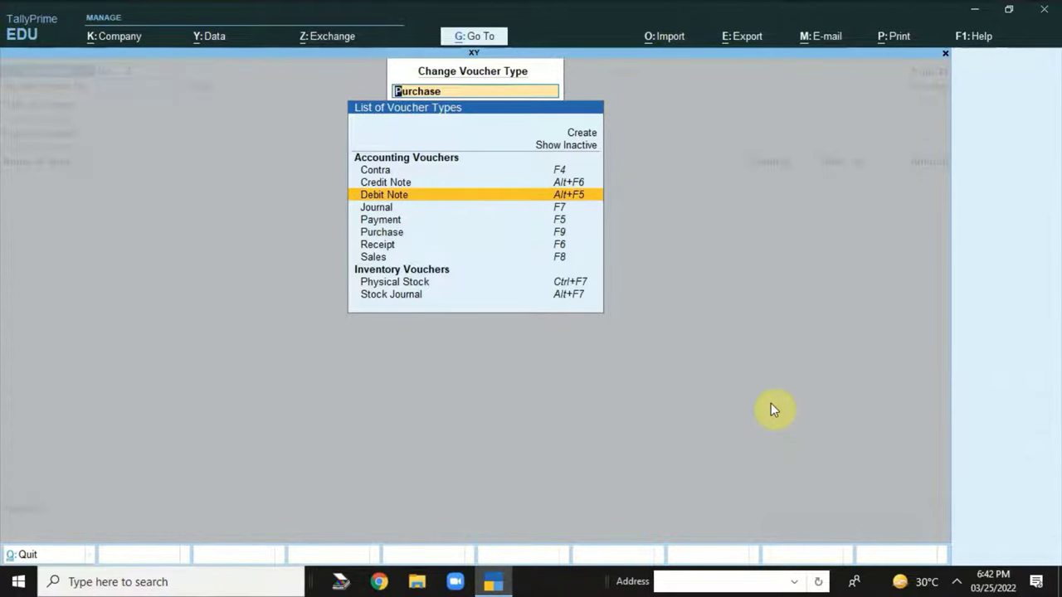
key(Return)
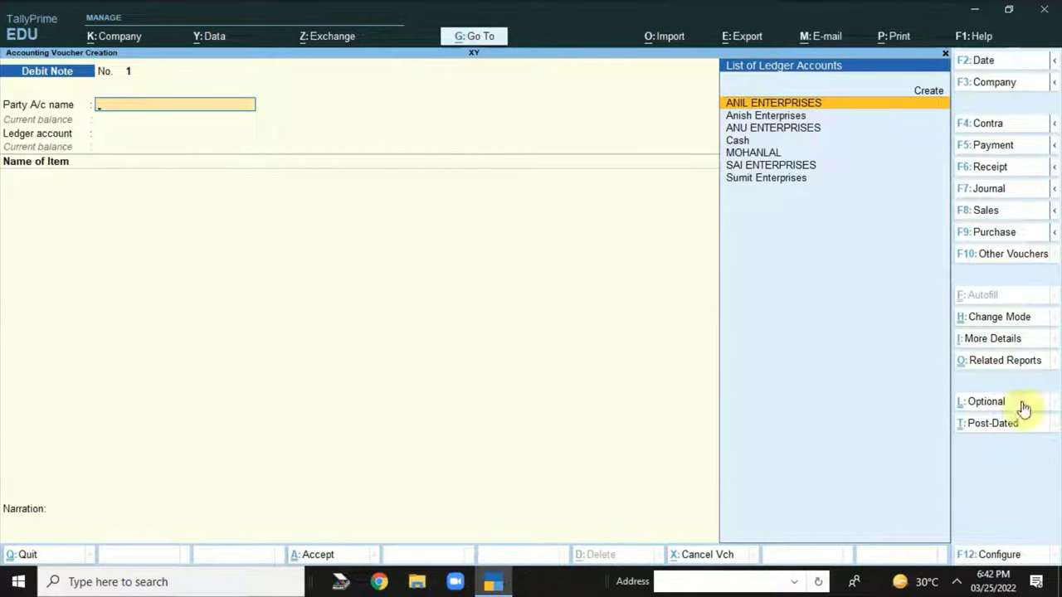
click(983, 327)
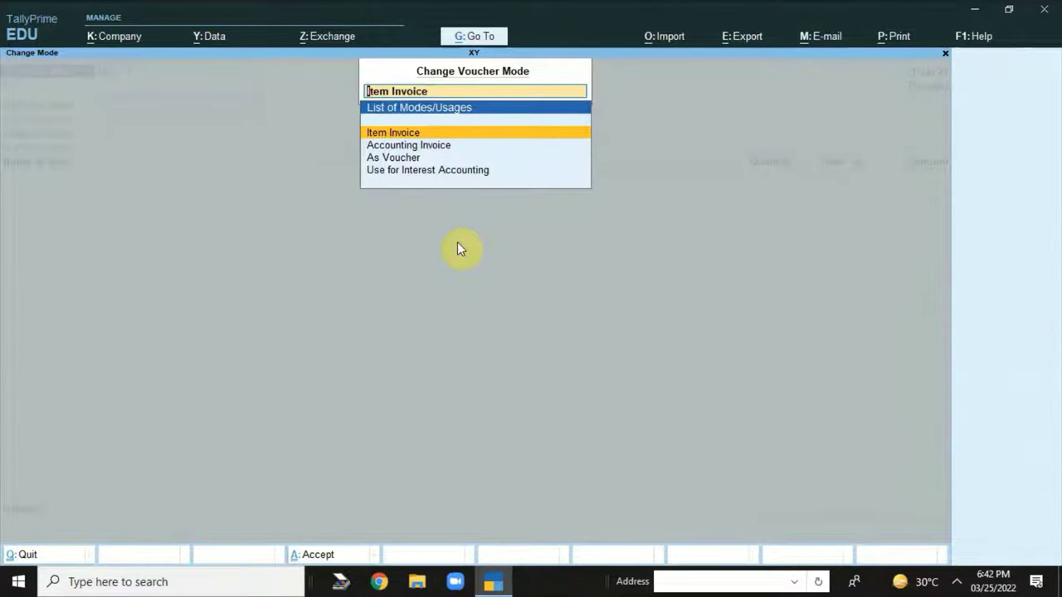
click(404, 144)
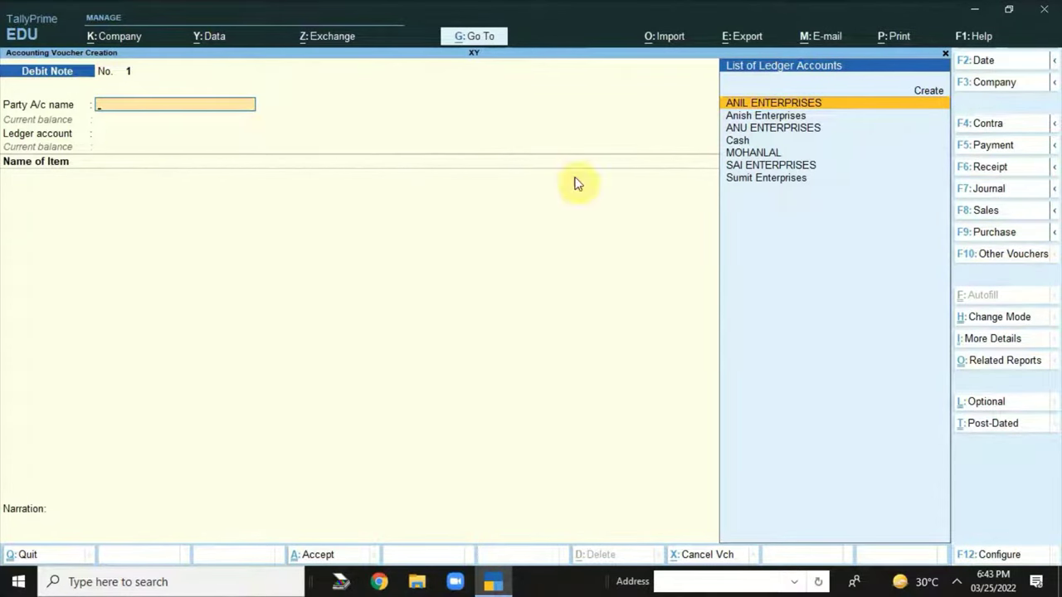
- Choose SAI ENTERPRISES as the party account and enter original invoice number 201, leaving the dispatch details blank
click(765, 167)
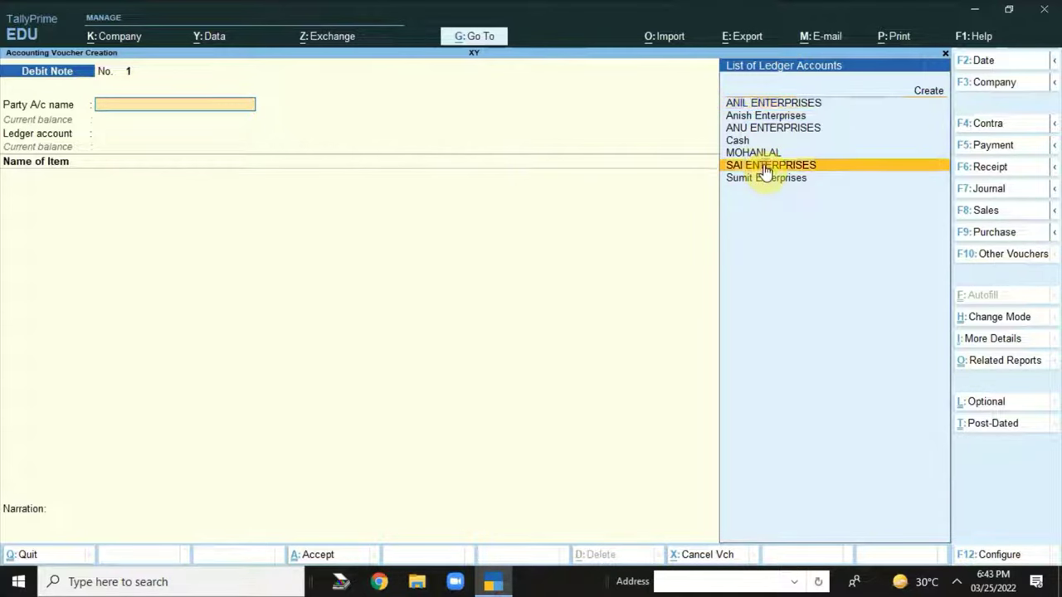
click(765, 170)
key(Return)
key(Return)
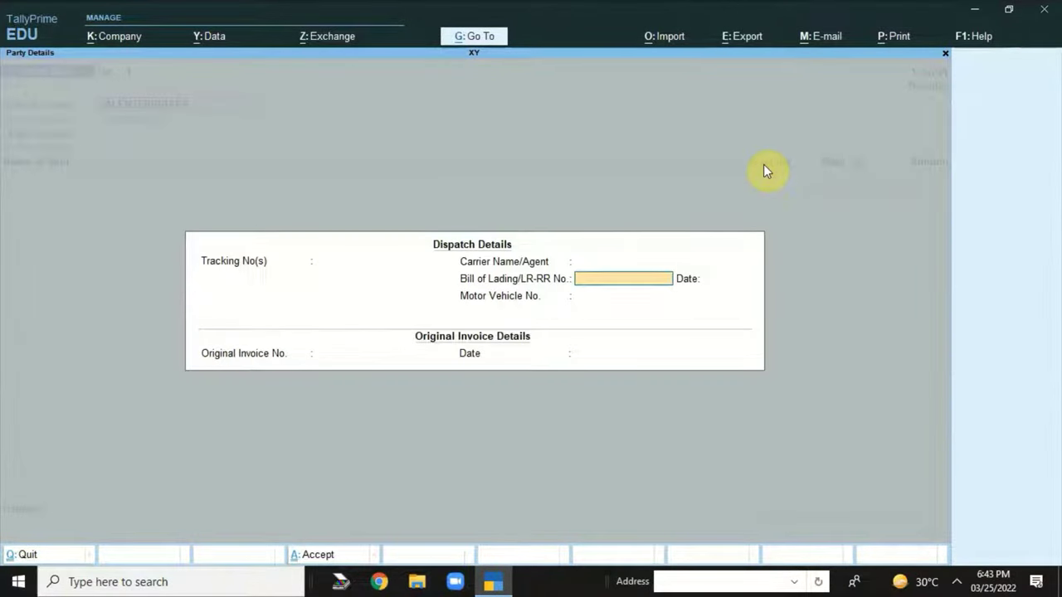
key(Return)
key(Return)
key(Return)
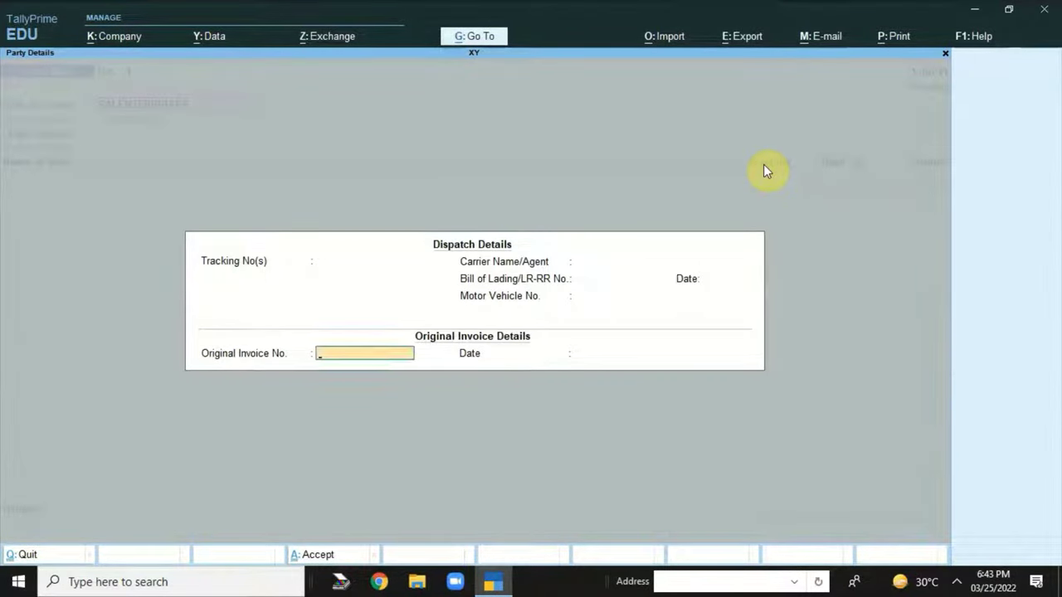
text(201)
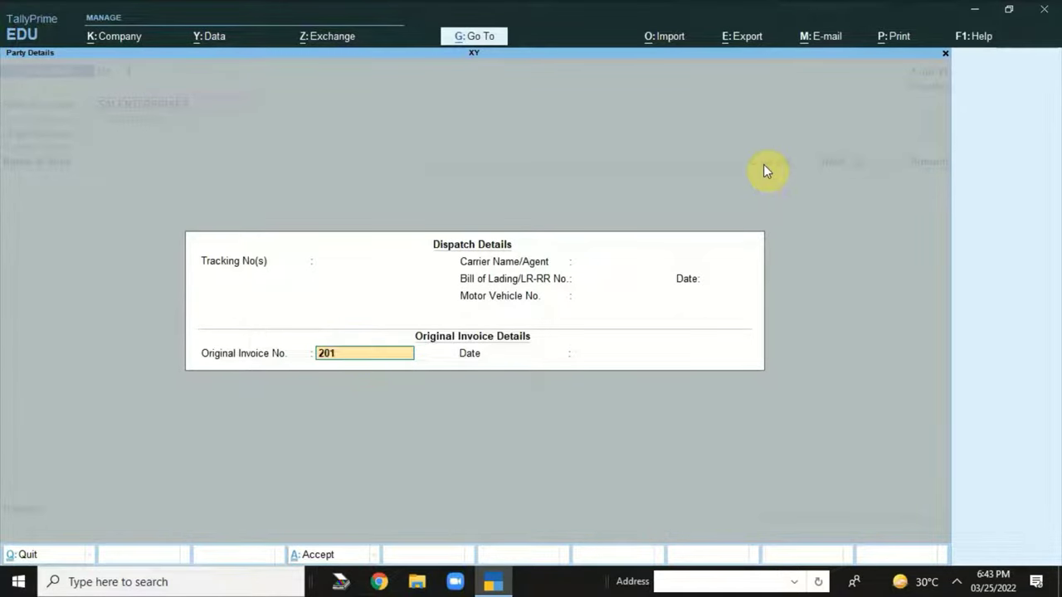
key(Return)
key(Return)
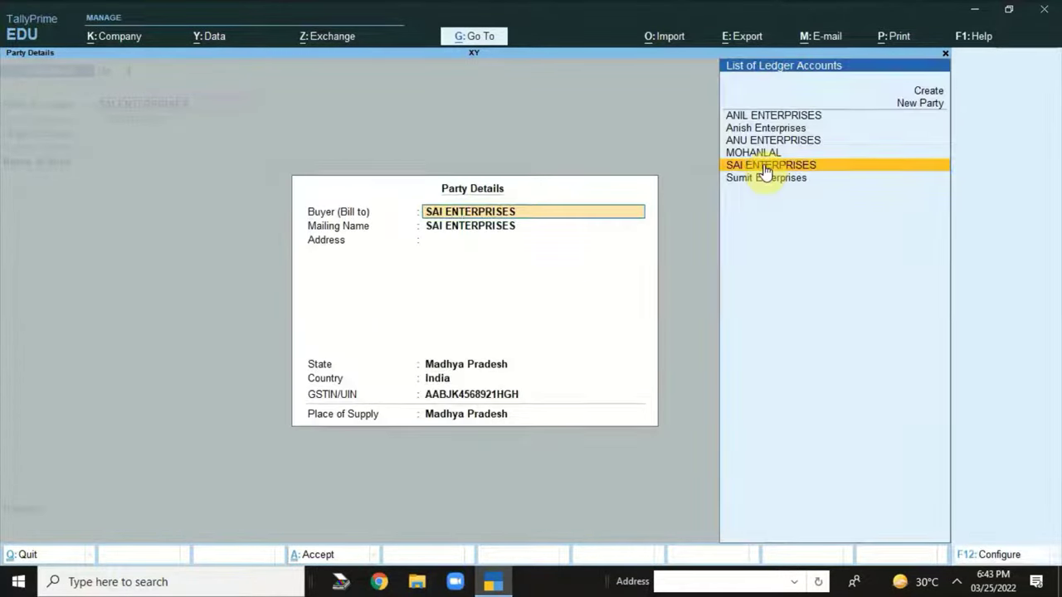
- Accept the party details and choose PURCHASE as the ledger account, keeping the tax classification blank
key(Return)
key(Return)
key(Return)
key(Return)
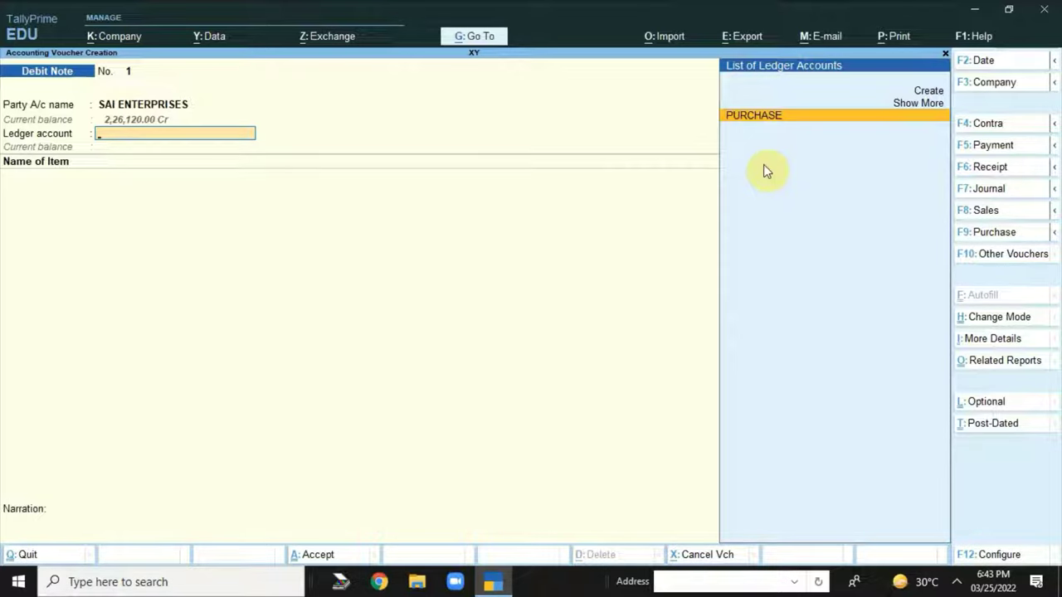
click(767, 117)
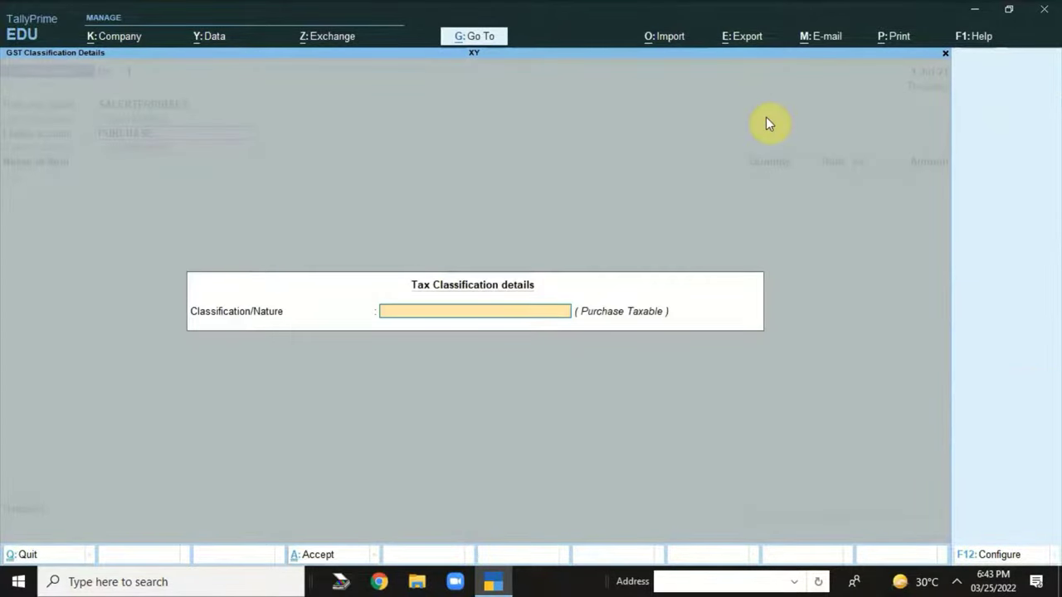
key(Return)
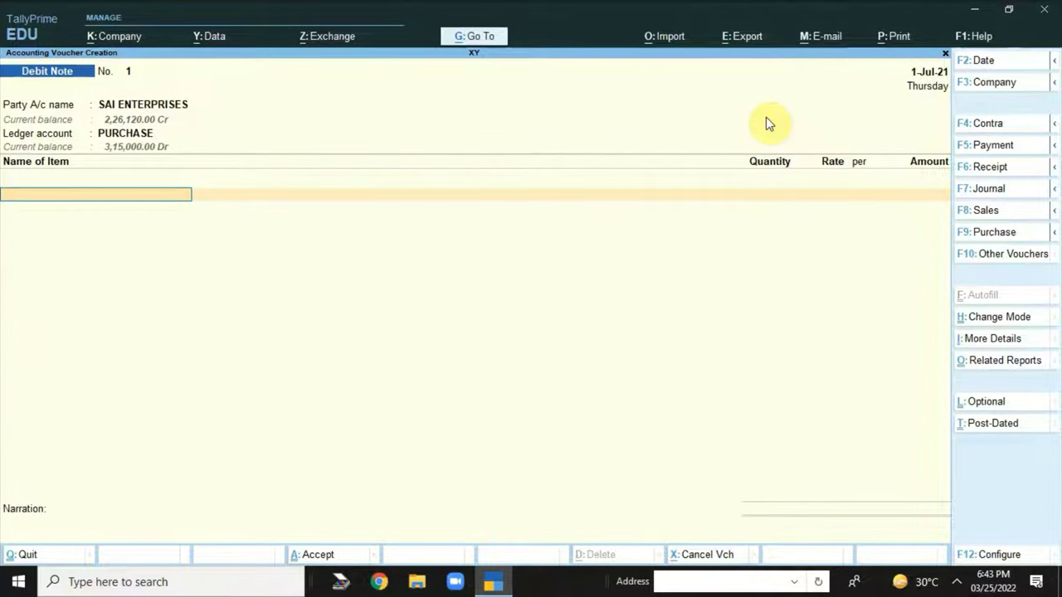
- Add the stock item Exercise Books with a quantity of 500 nos at a rate of 100.00 per nos
text(Exer)
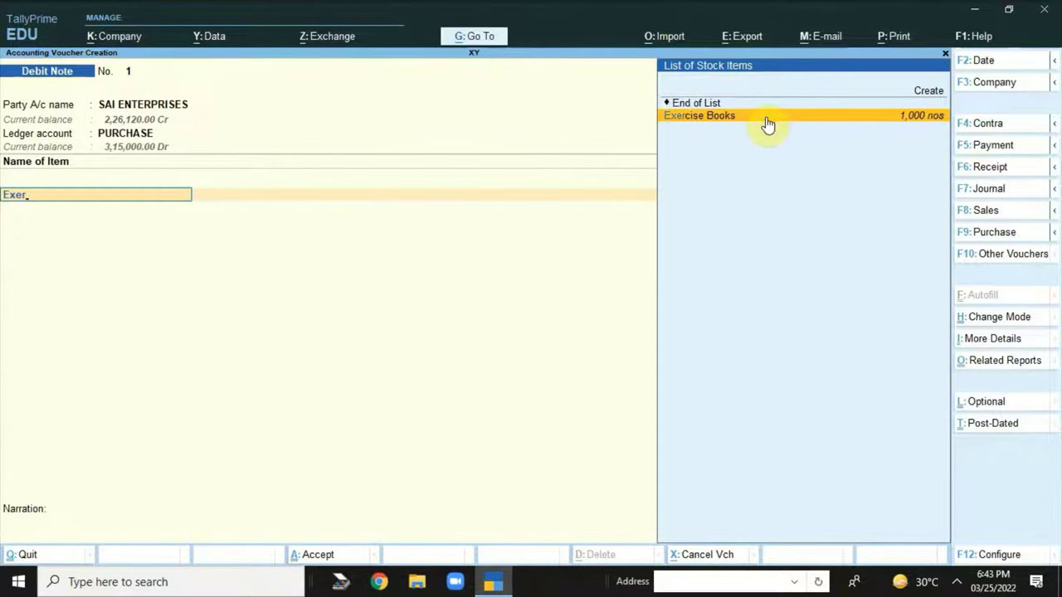
click(767, 122)
text(500)
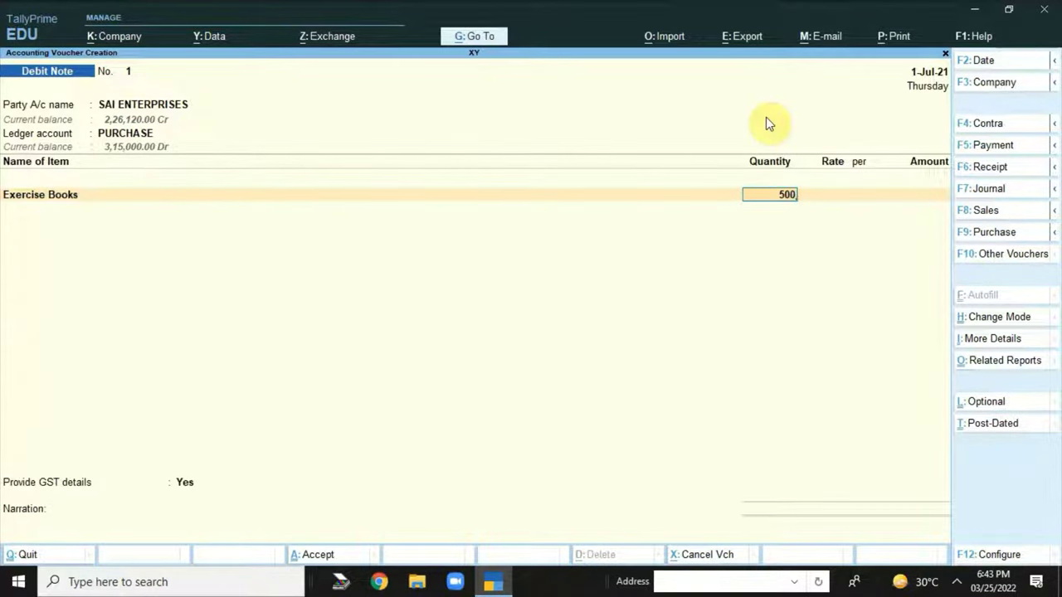
key(Return)
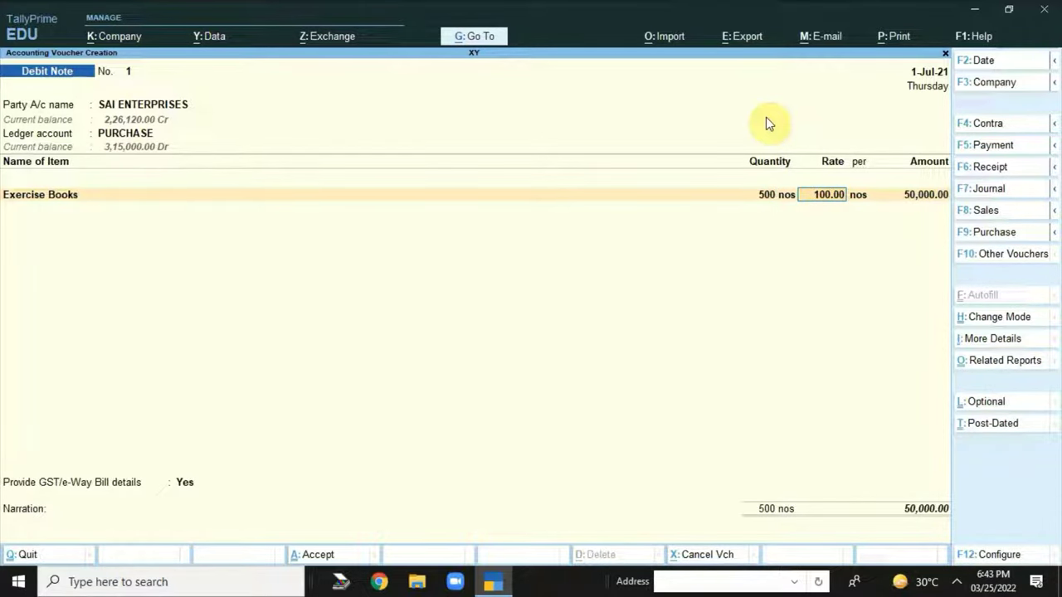
key(Return)
key(Return)
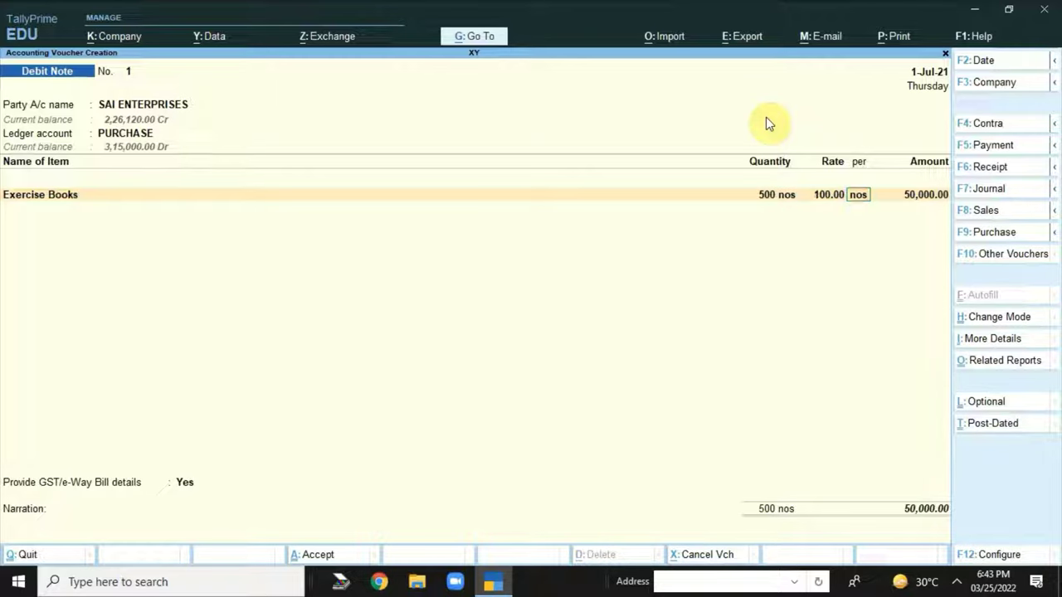
key(Return)
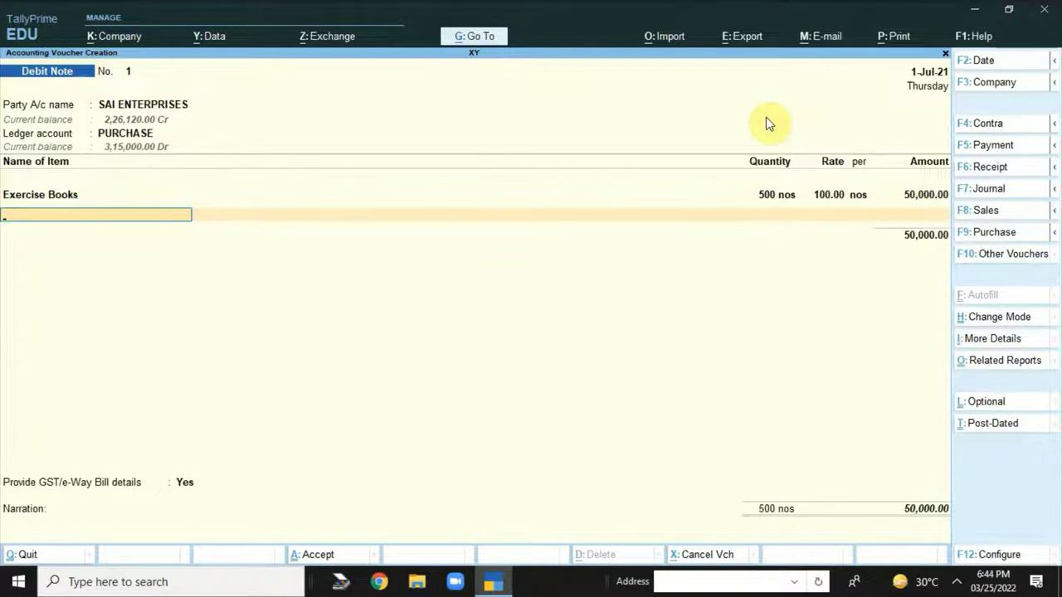
- Add CGST and SGST tax lines below the item, accepting the calculated amount for each
key(Return)
text(Cgst)
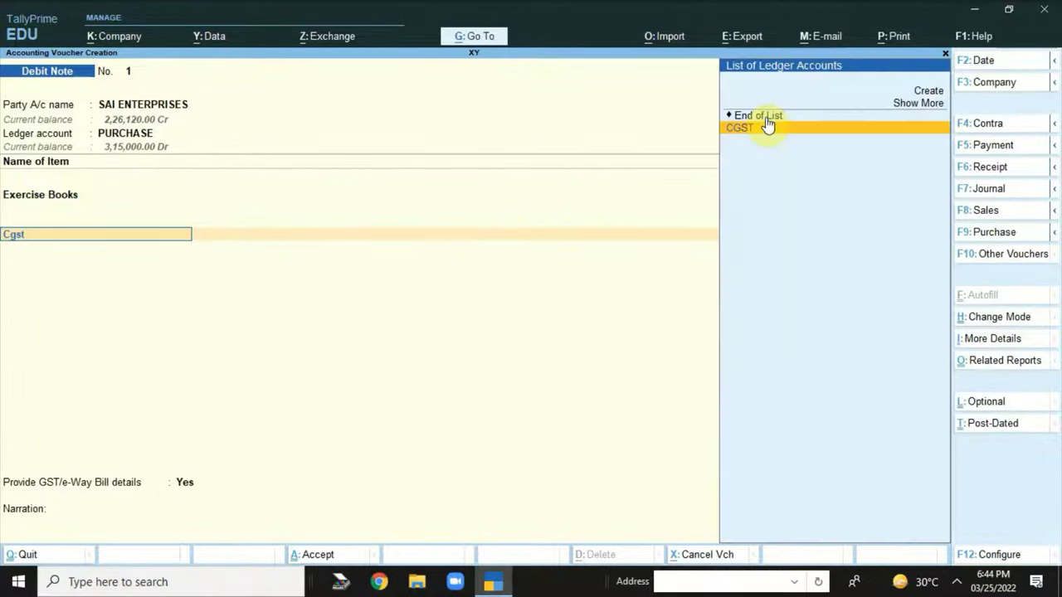
key(Return)
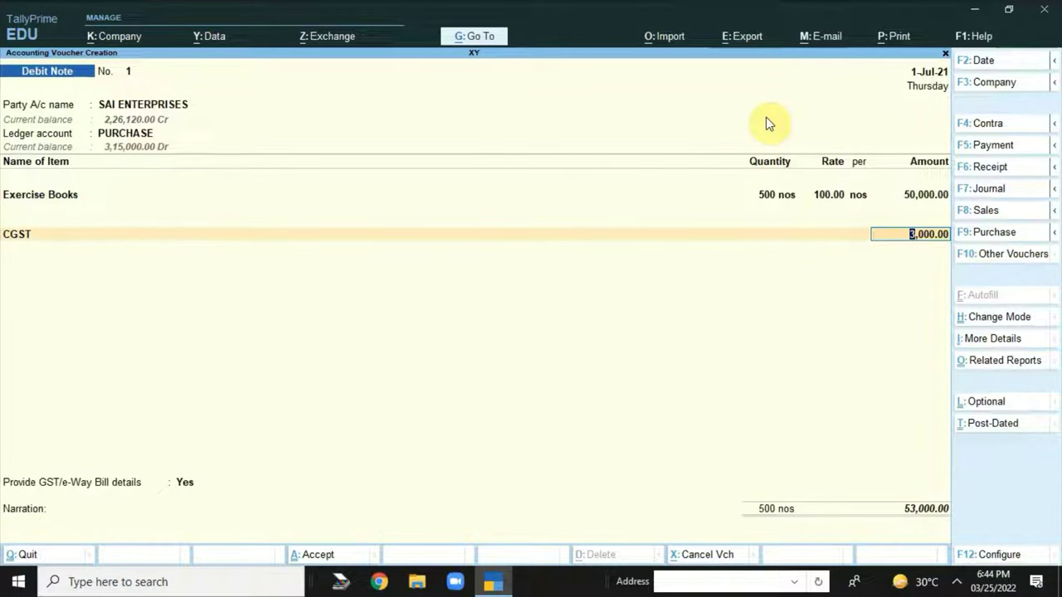
key(Return)
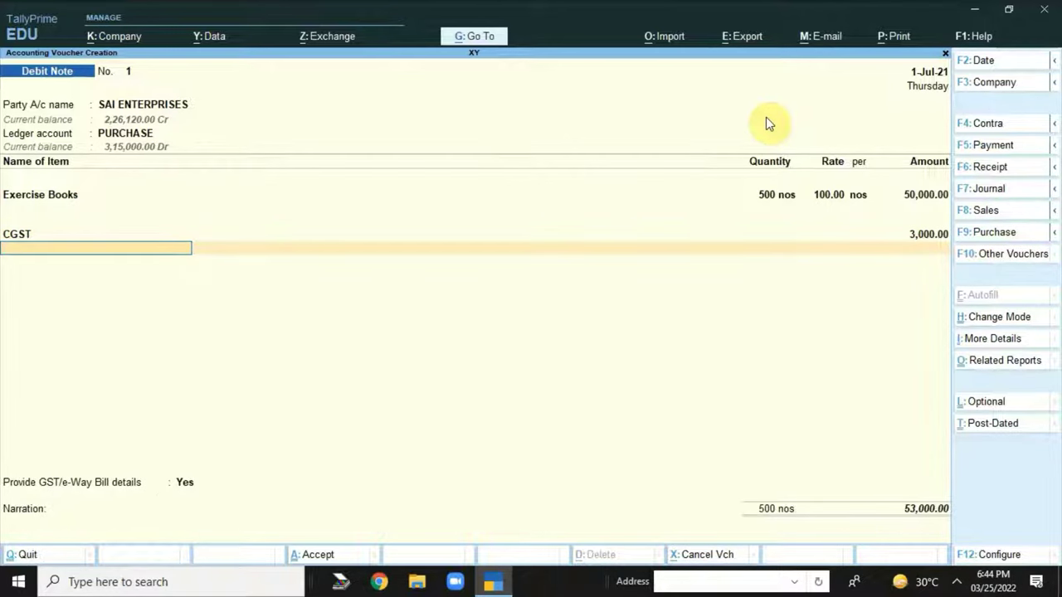
text(sgst)
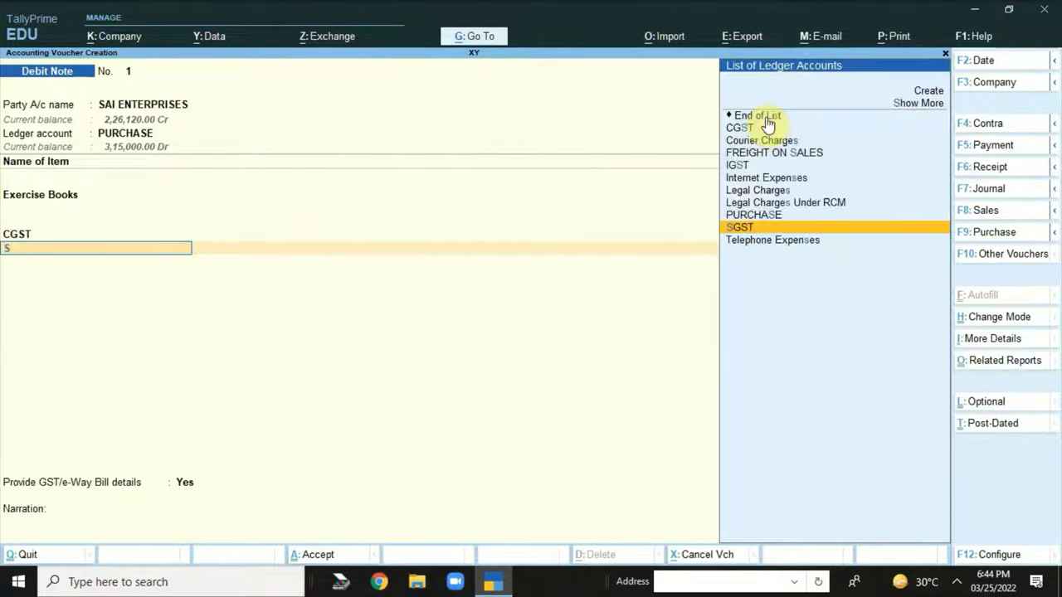
key(Return)
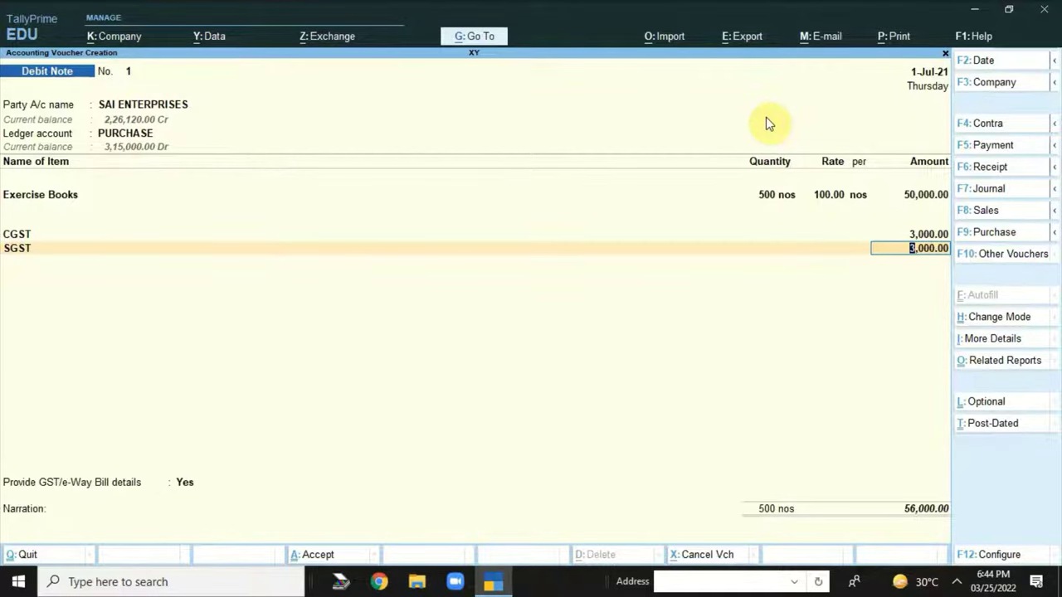
key(Return)
key(Return)
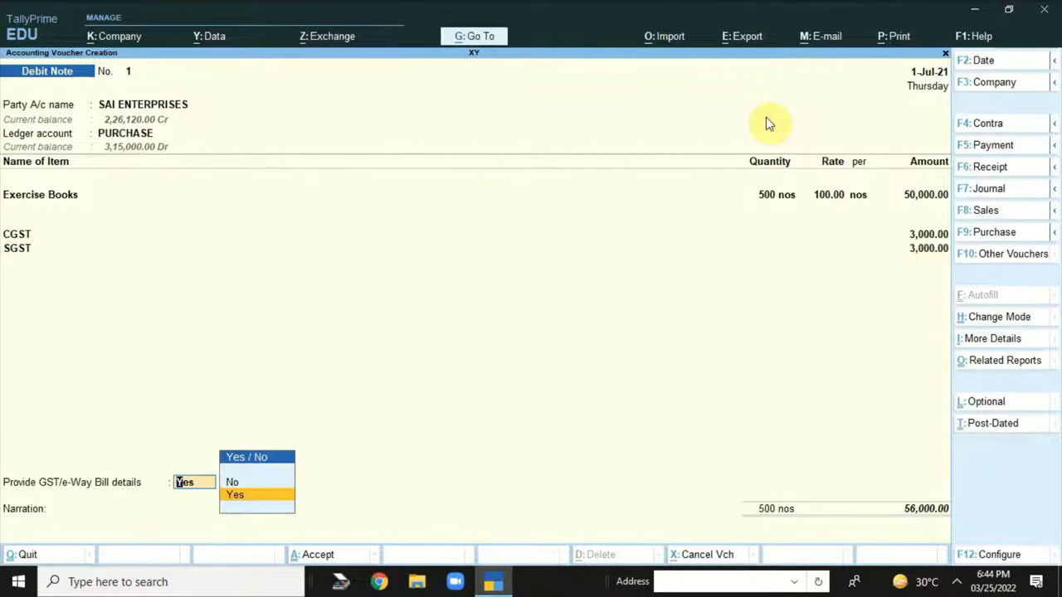
- Set the GST/e-Way Bill details option to No and allocate the full 56,000.00 Dr as Agst Ref to pending bill 201
text(n)
key(Return)
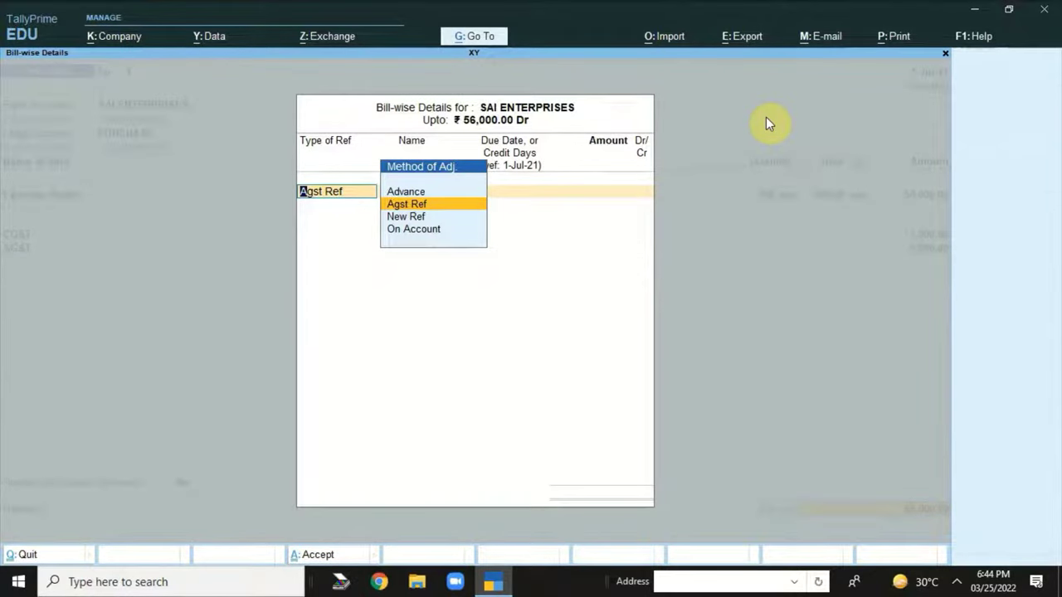
key(Return)
key(Down)
key(Down)
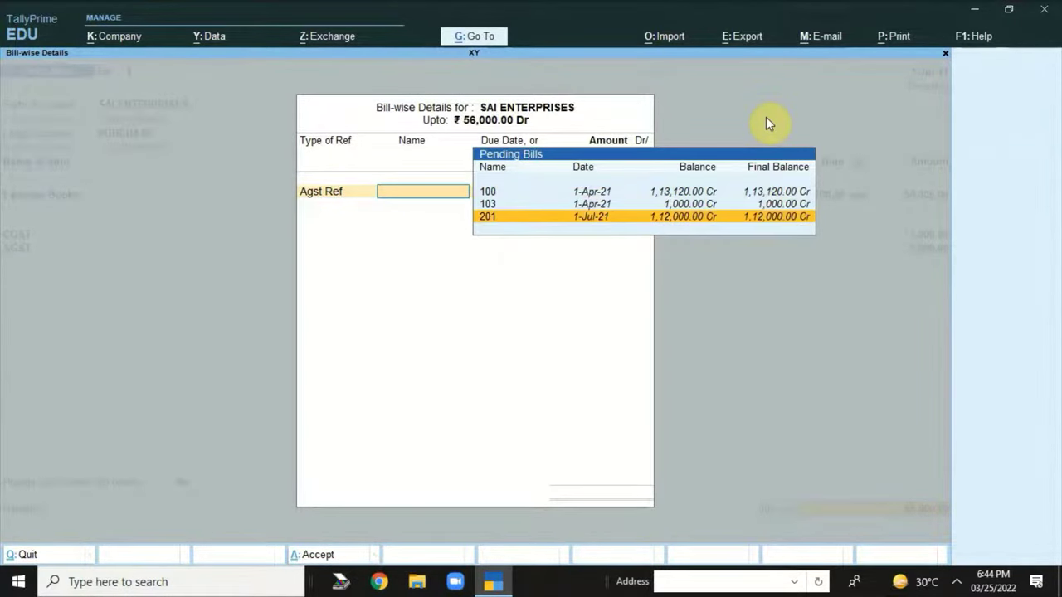
key(Return)
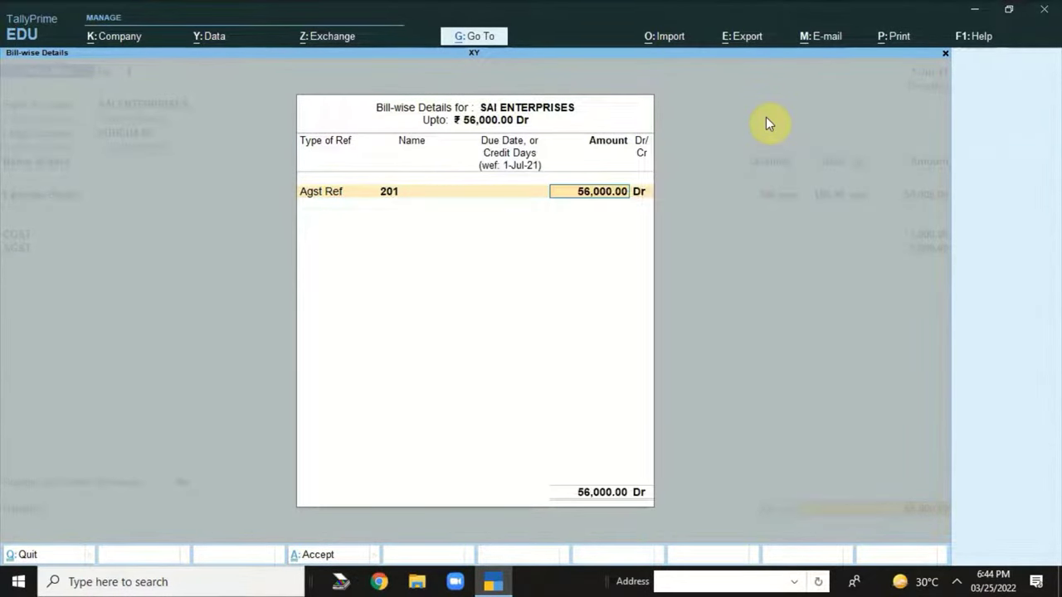
key(Return)
key(Return)
key(Return)
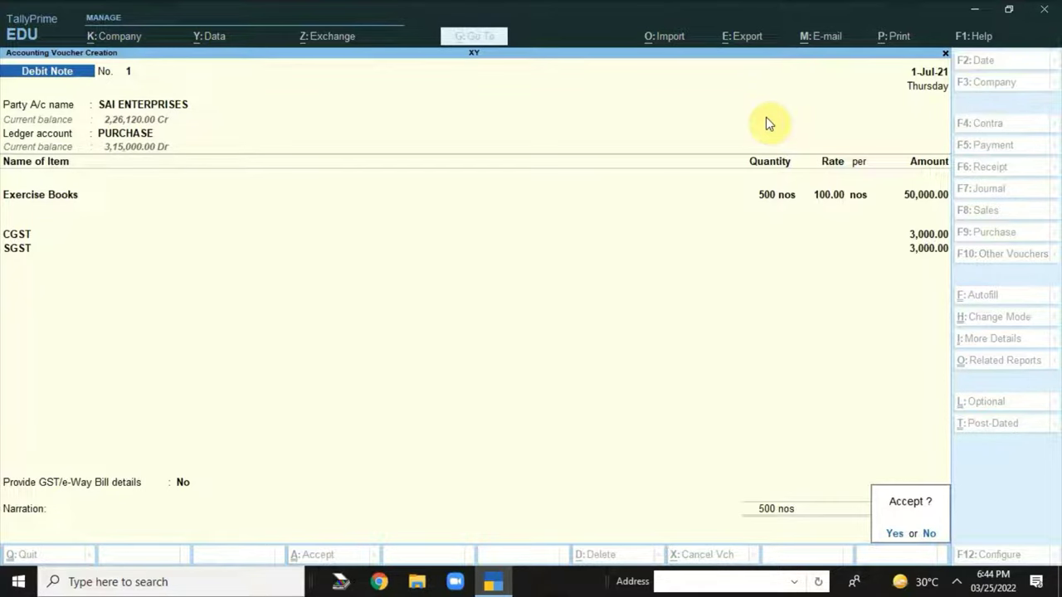
- Save the completed debit note and exit voucher creation
key(Return)
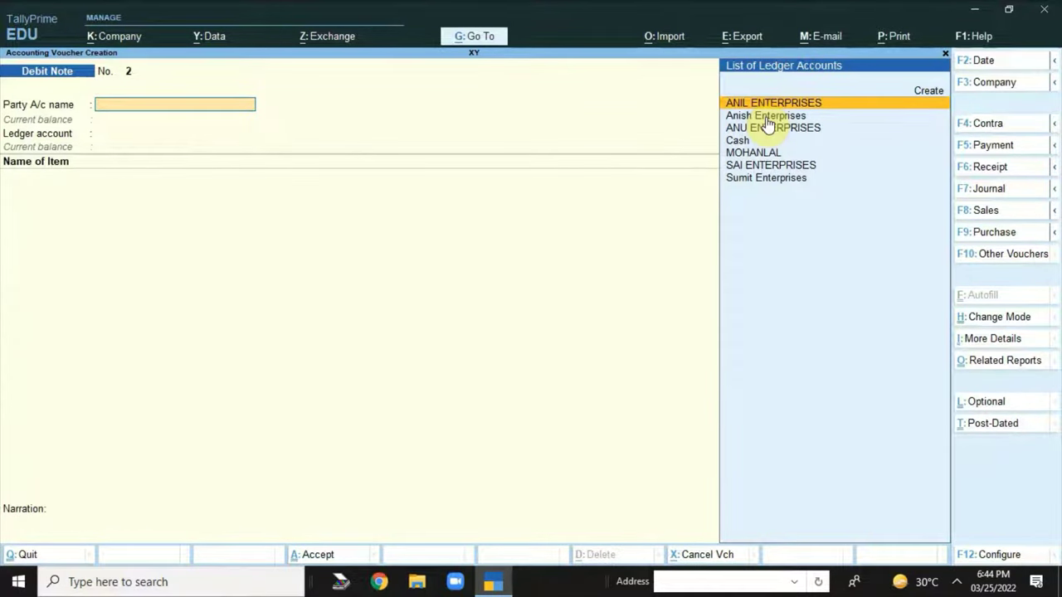
key(Escape)
- Drill down from the Profit & Loss A/c through Sales Accounts and July to examine the Exercise Books sales voucher
key(Down)
key(Down)
key(Down)
key(Down)
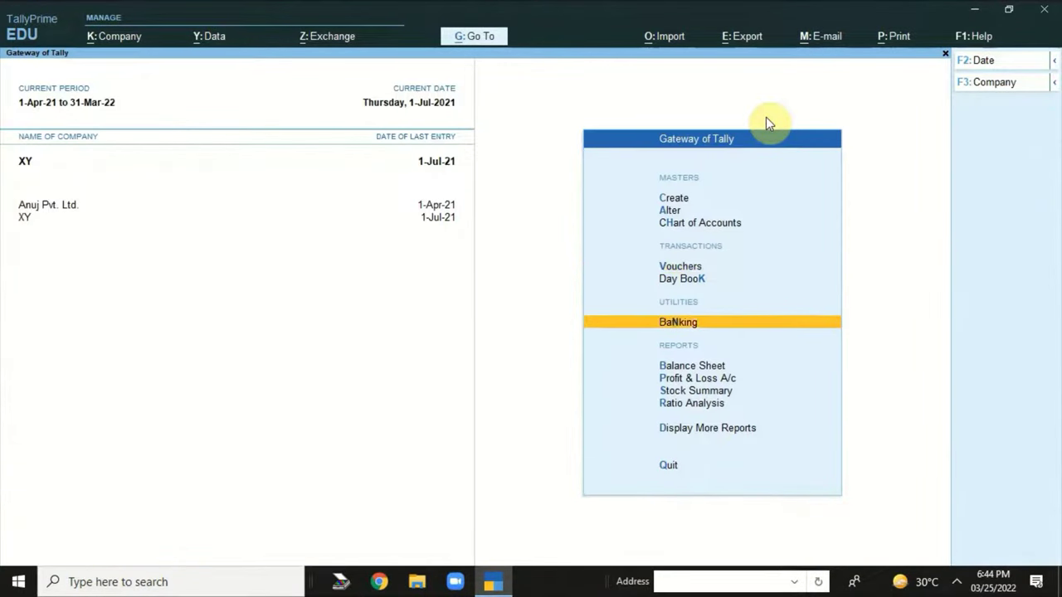
key(Return)
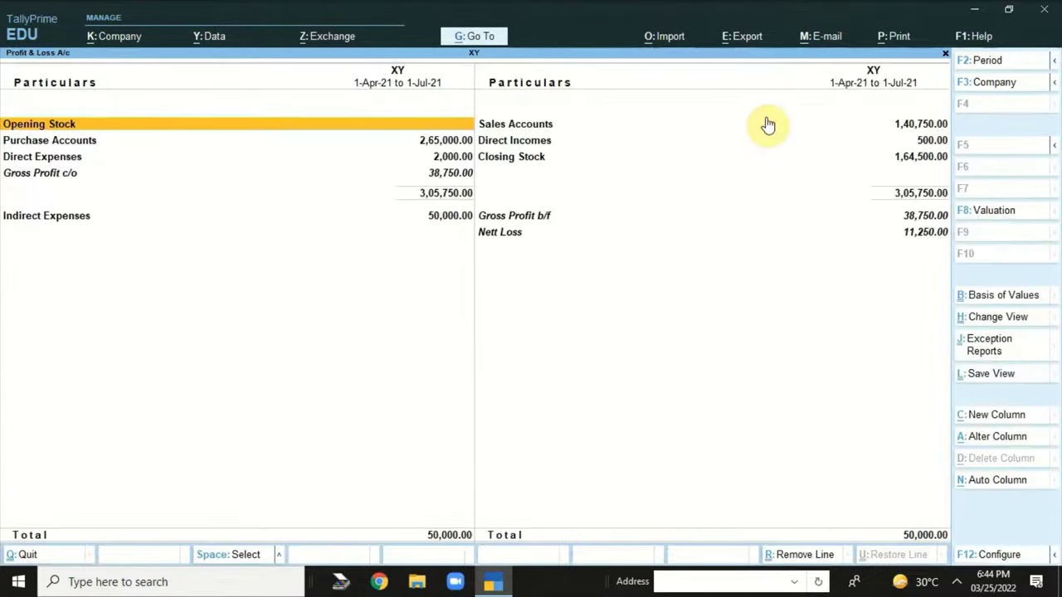
click(768, 124)
click(766, 125)
key(Return)
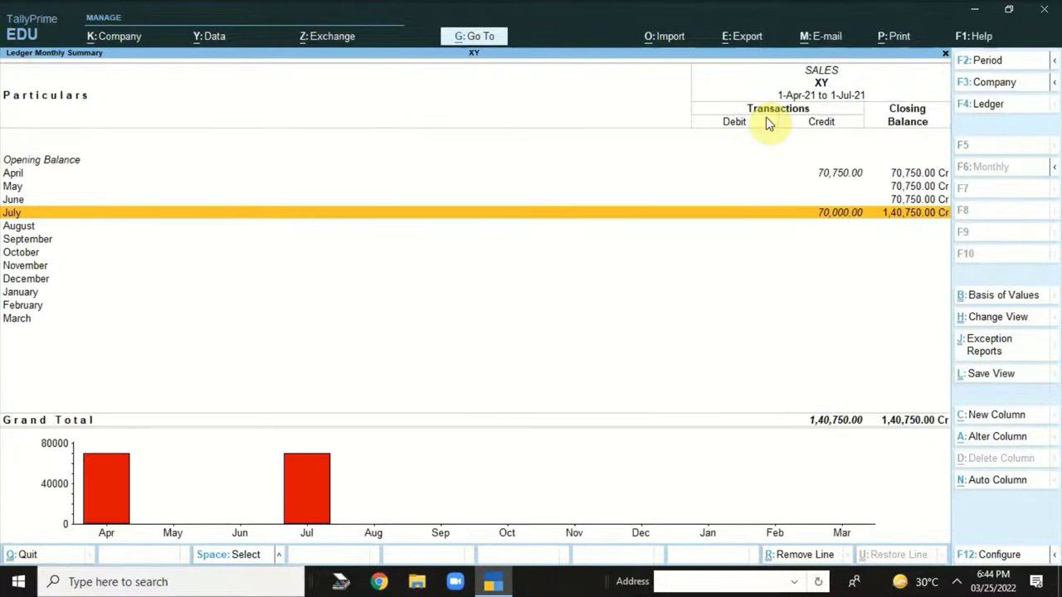
key(Return)
key(Return)
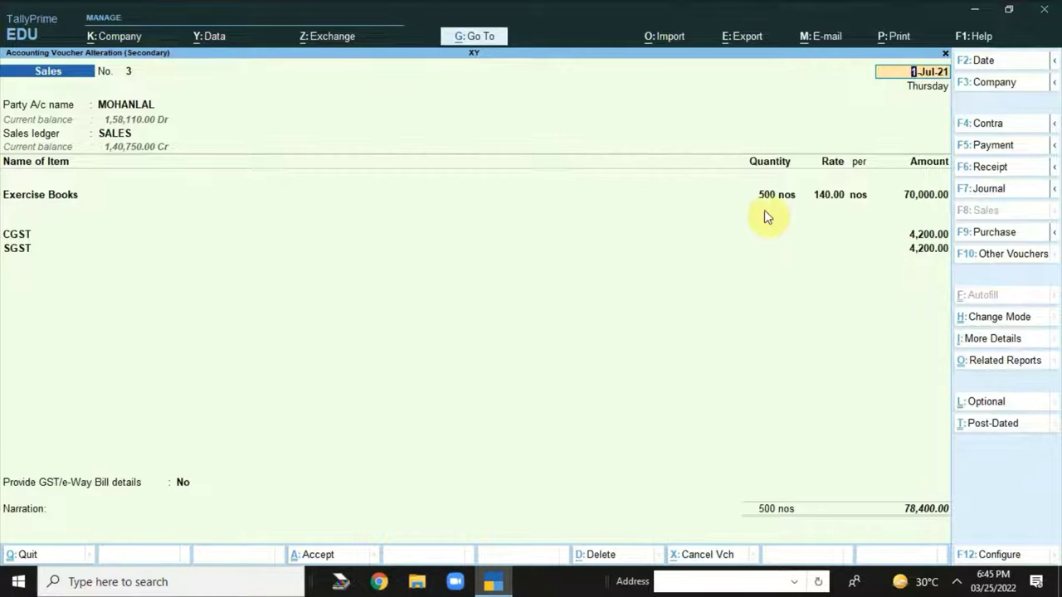
key(BackSpace)
key(Escape)
key(Escape)
key(Escape)
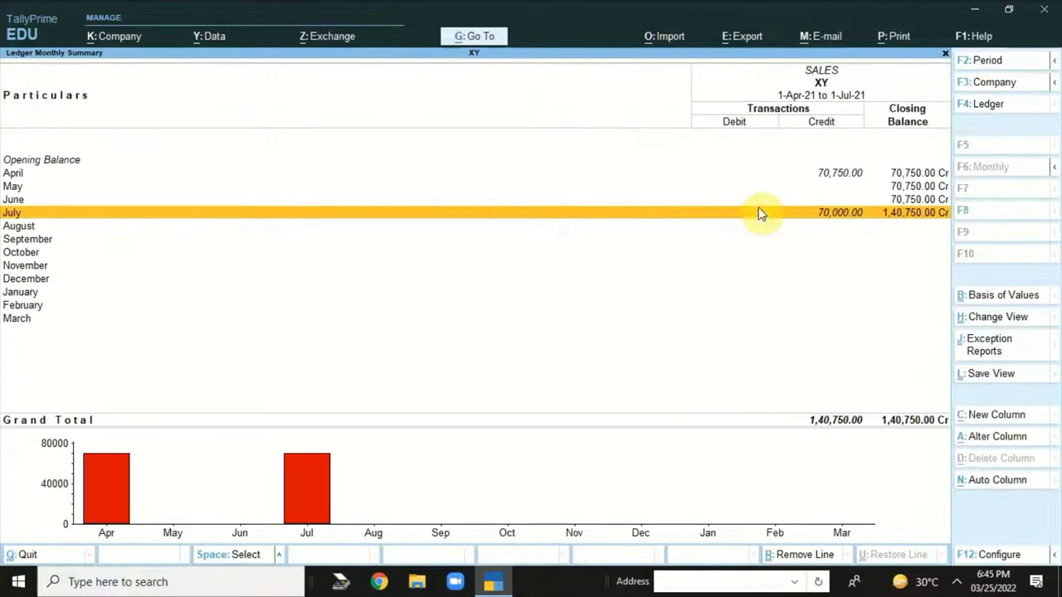
key(Escape)
key(Escape)
- Open a new accounting voucher from the Gateway of Tally
key(Up)
key(Up)
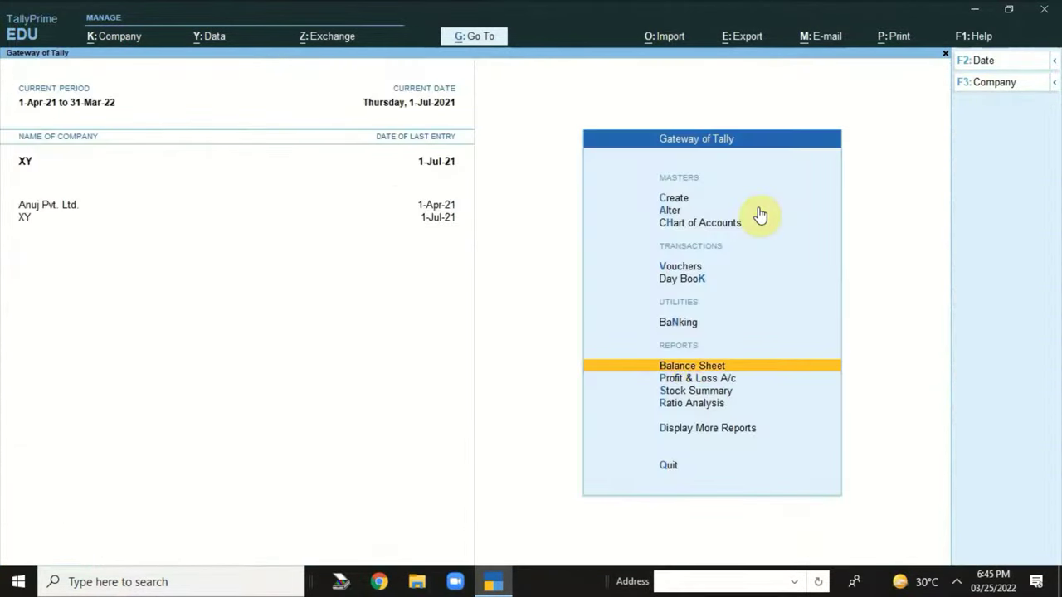
key(Up)
key(Up)
key(Return)
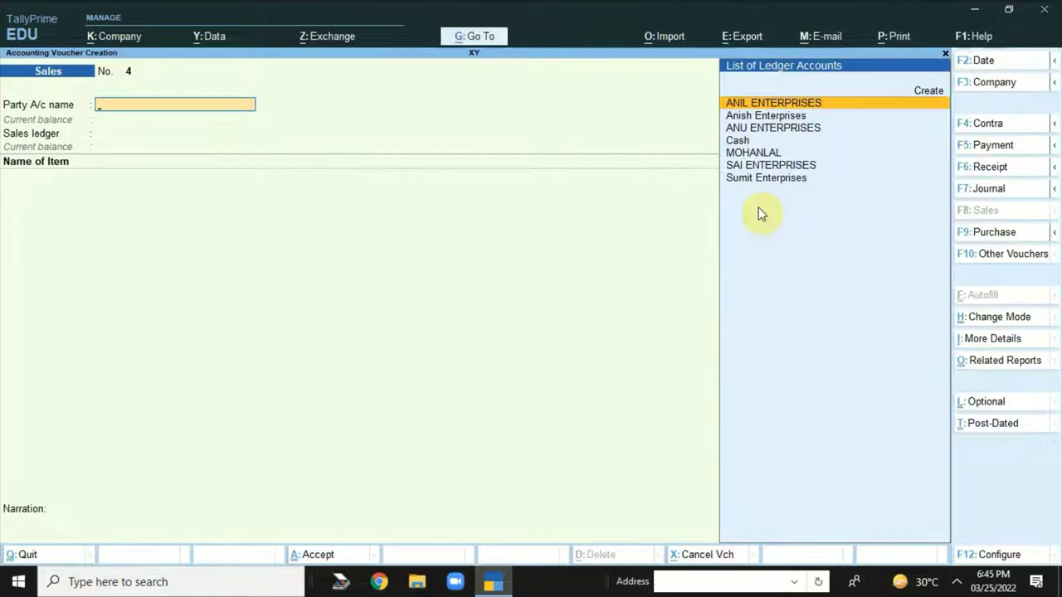
- Change the voucher type to Credit Note and set its mode to Item Invoice
click(983, 256)
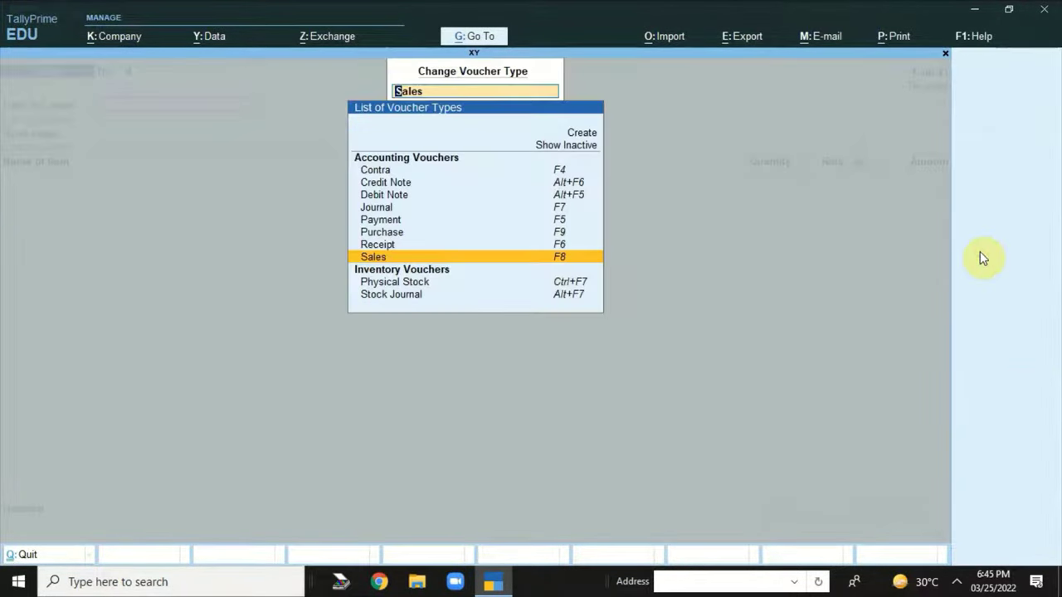
key(Up)
key(Up)
key(Up)
key(Up)
key(Up)
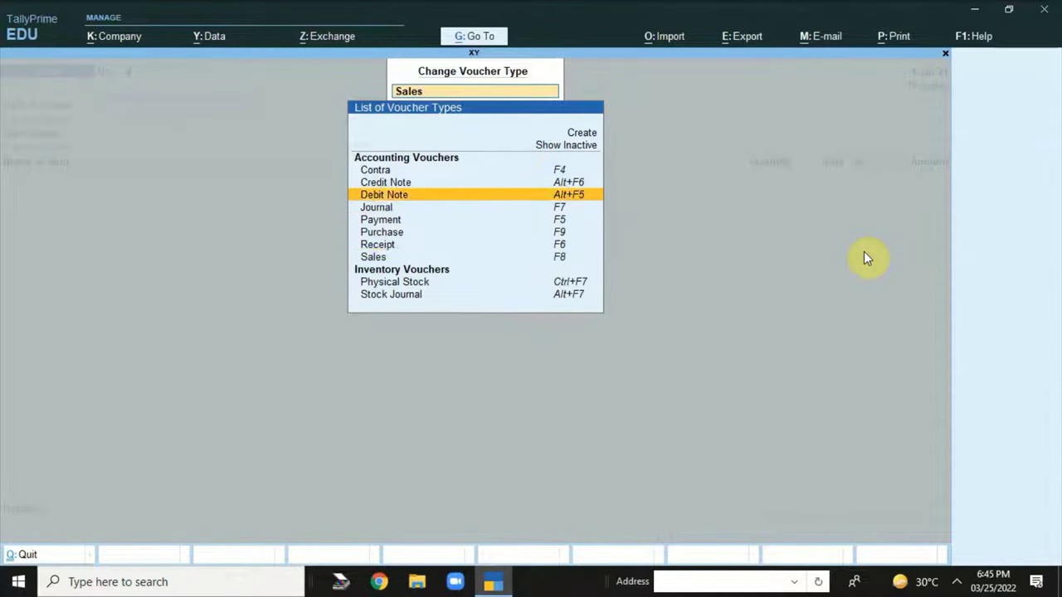
key(Up)
key(Return)
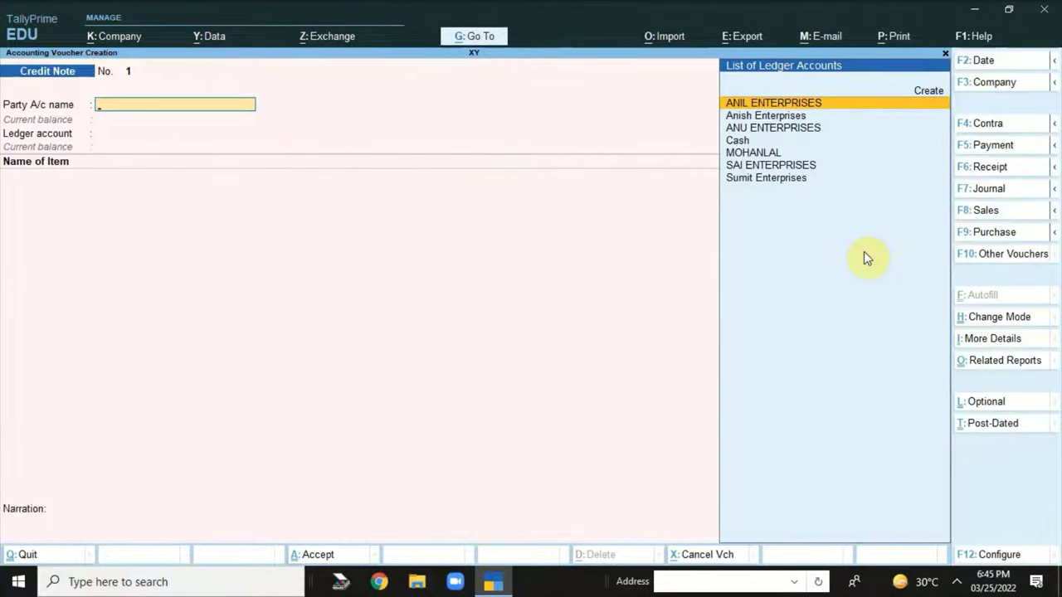
click(997, 320)
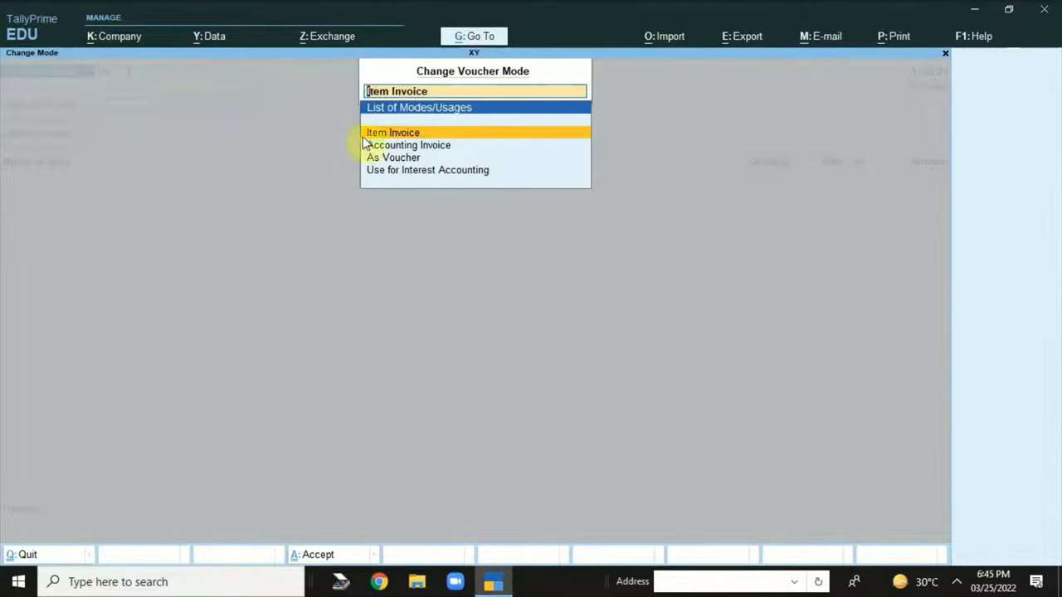
click(396, 141)
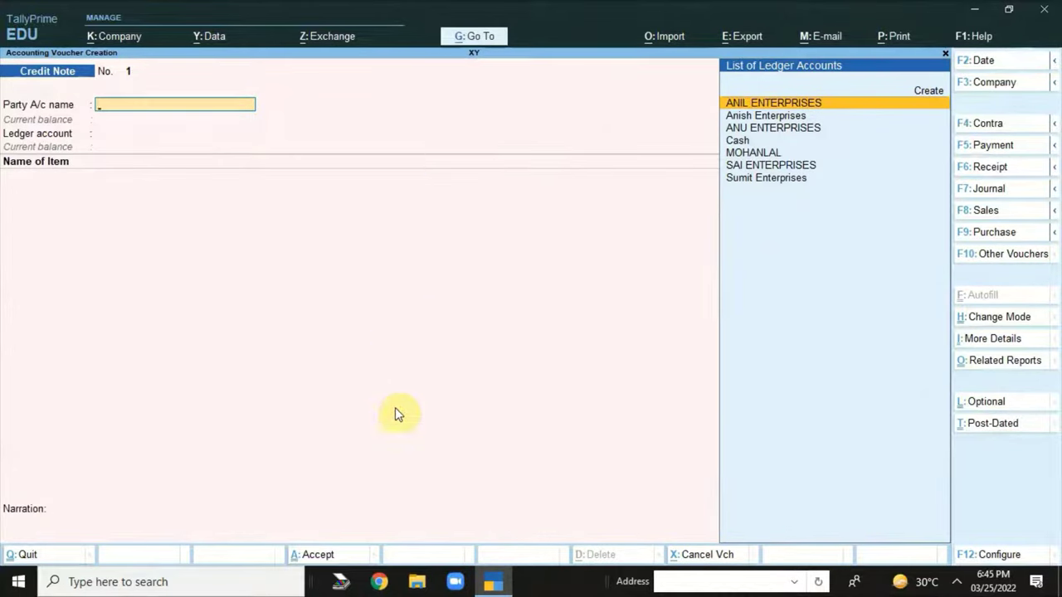
- Select the customer of the July sale as party account and enter original invoice number 3, leaving the receipt details blank
click(782, 154)
key(Return)
key(Return)
key(Return)
key(Return)
key(Return)
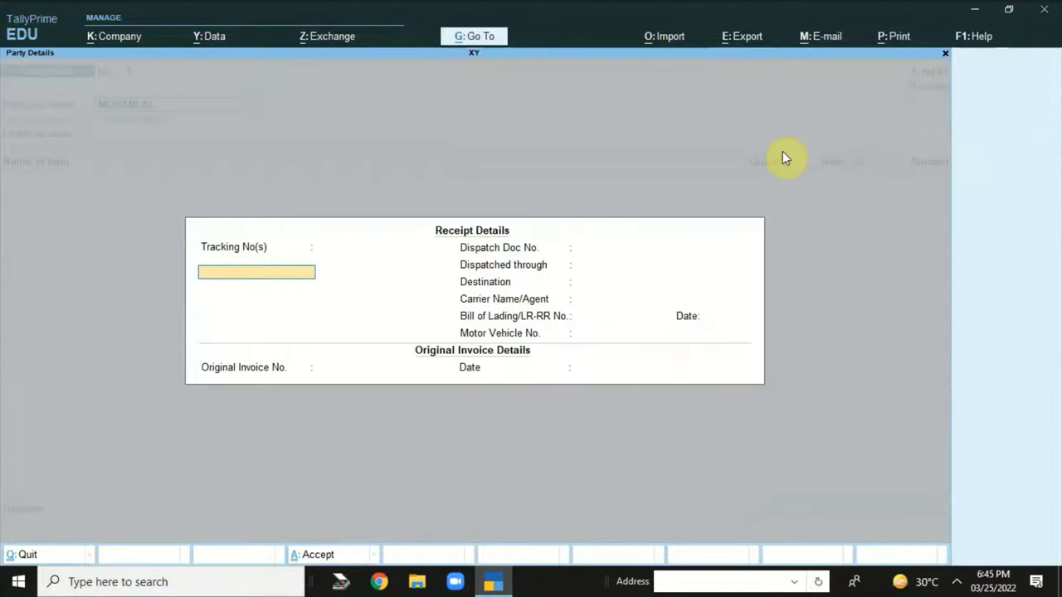
key(Return)
key(Return)
key(Return)
key(Return)
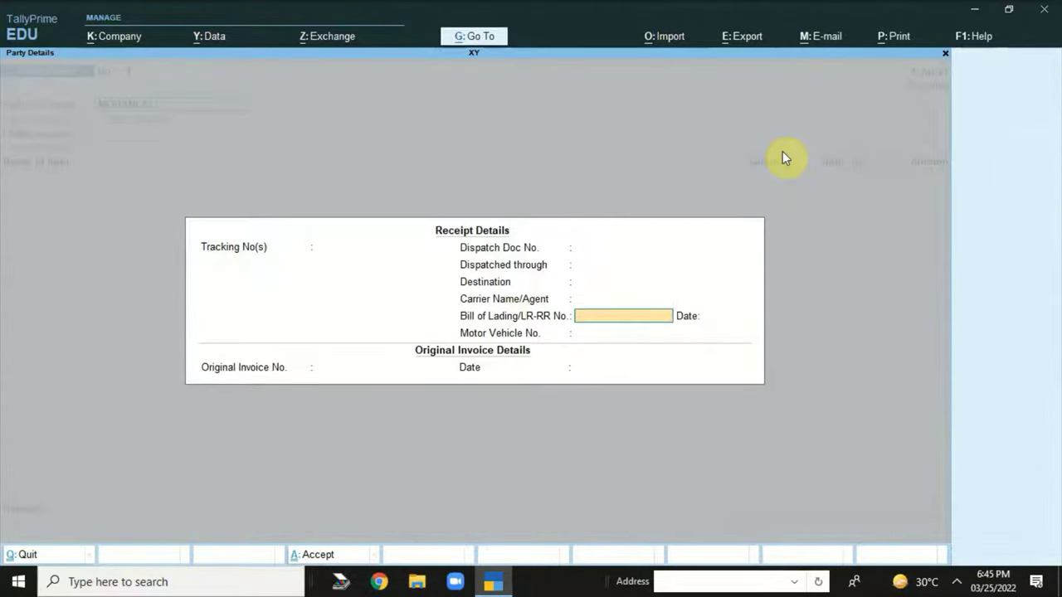
text(3)
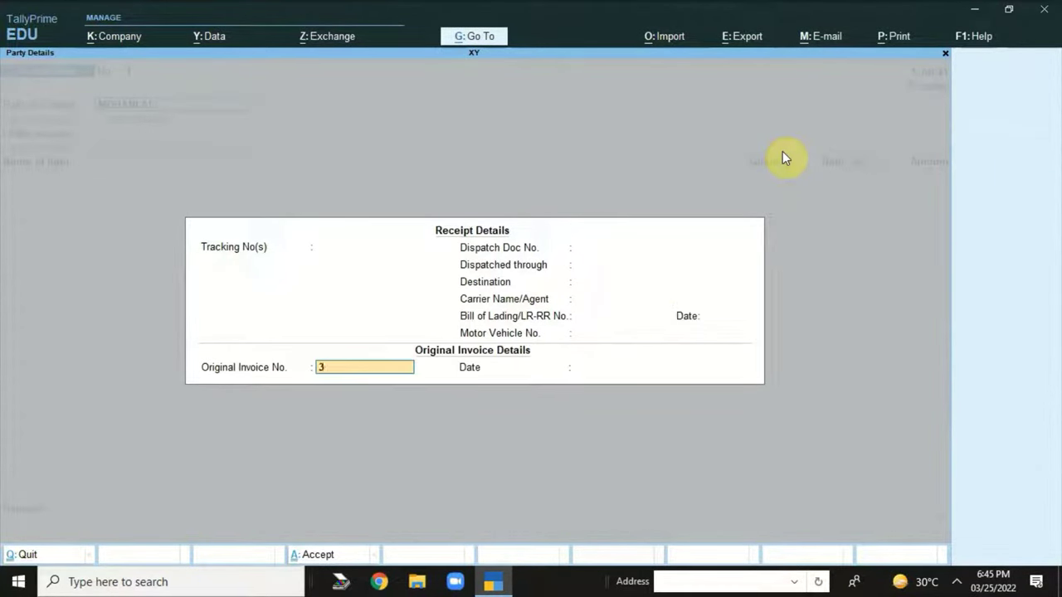
key(Return)
key(Return)
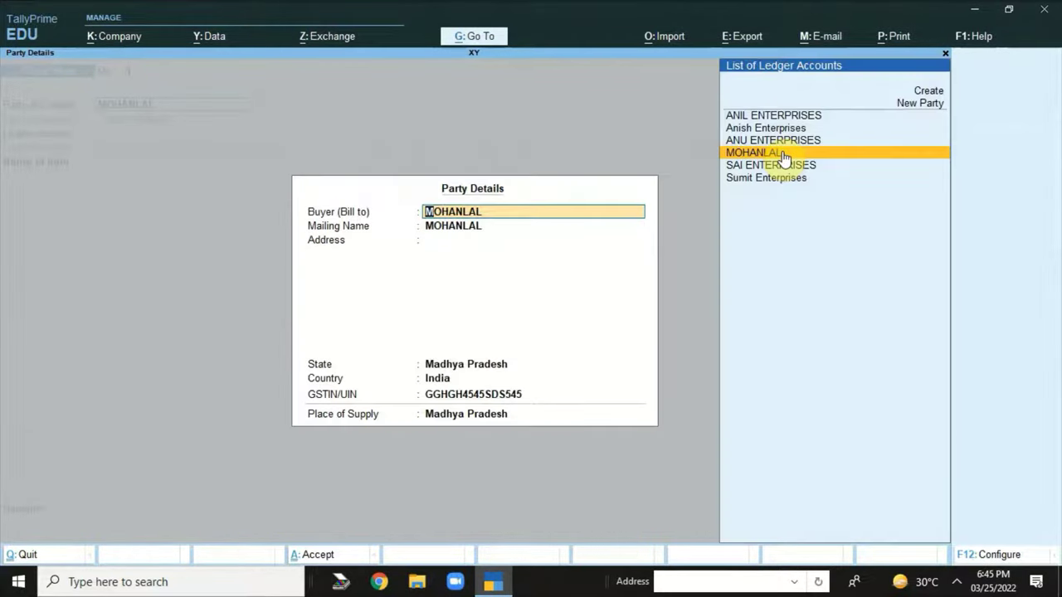
- Accept the buyer's party details and choose SALES as the ledger account, keeping the tax classification blank
key(Return)
key(Return)
key(Return)
key(Return)
key(Return)
key(Return)
key(Return)
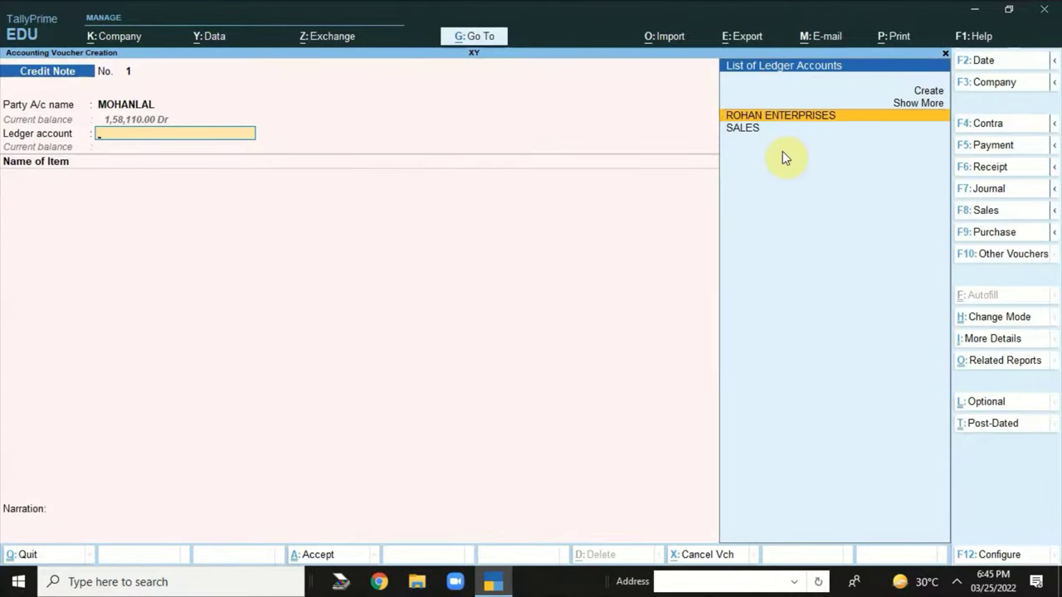
key(Down)
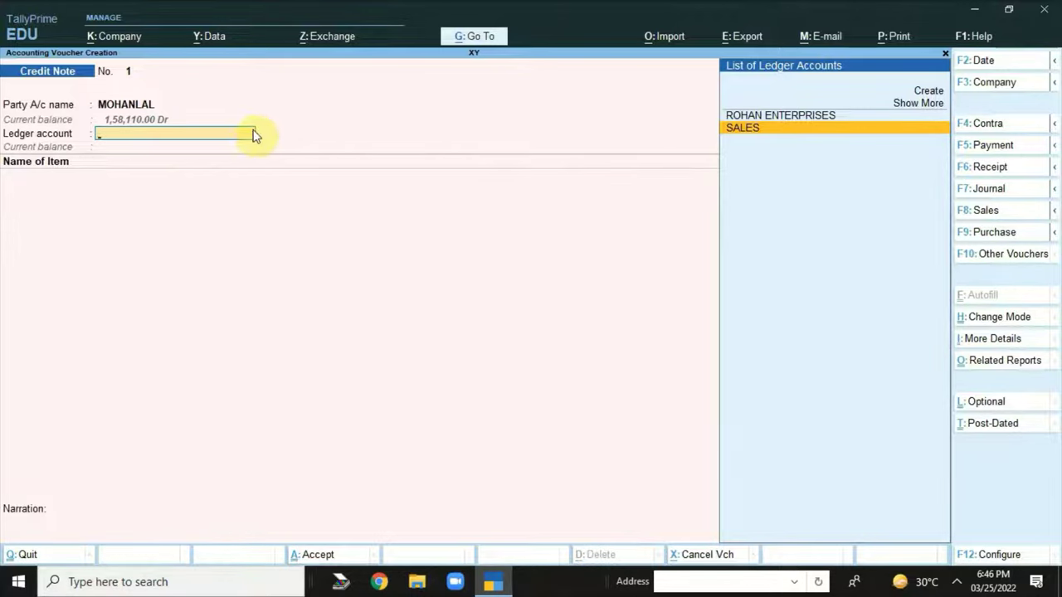
click(790, 135)
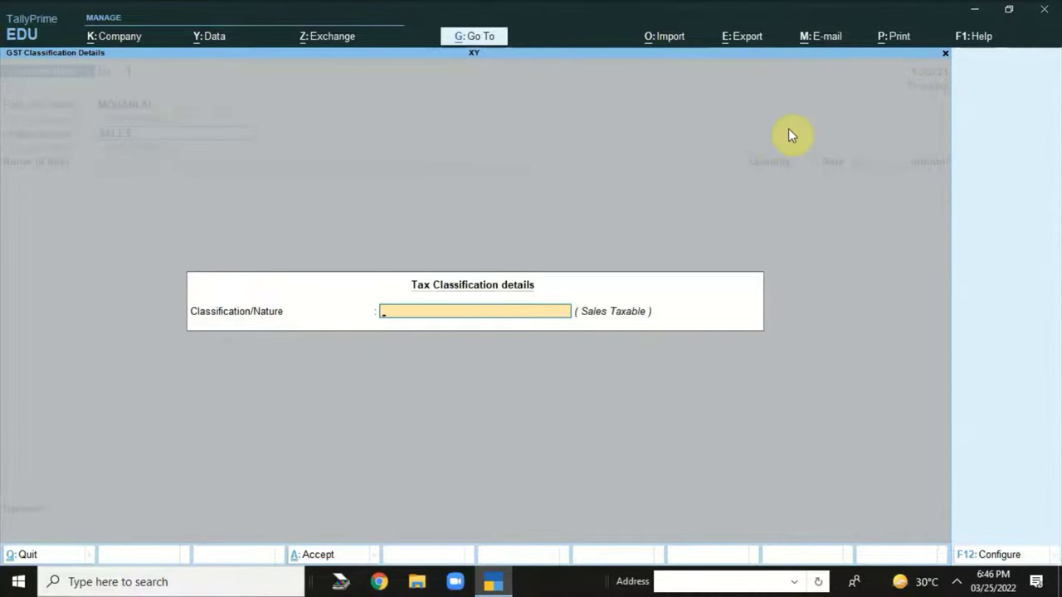
key(Return)
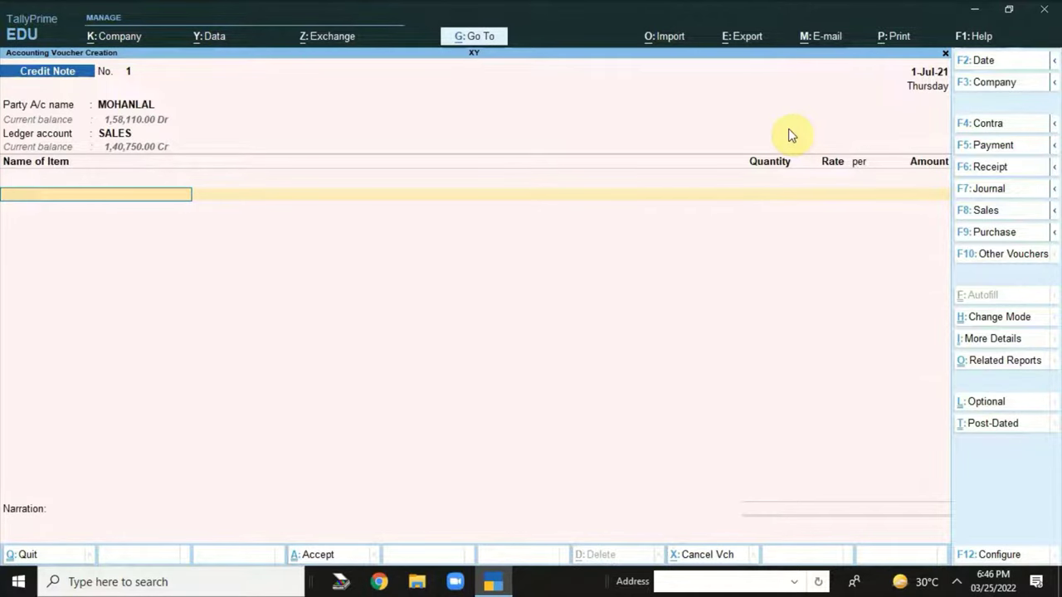
- Add the stock item Exercise Books with a quantity of 250 nos at a rate of 140.00 per nos
text(exer)
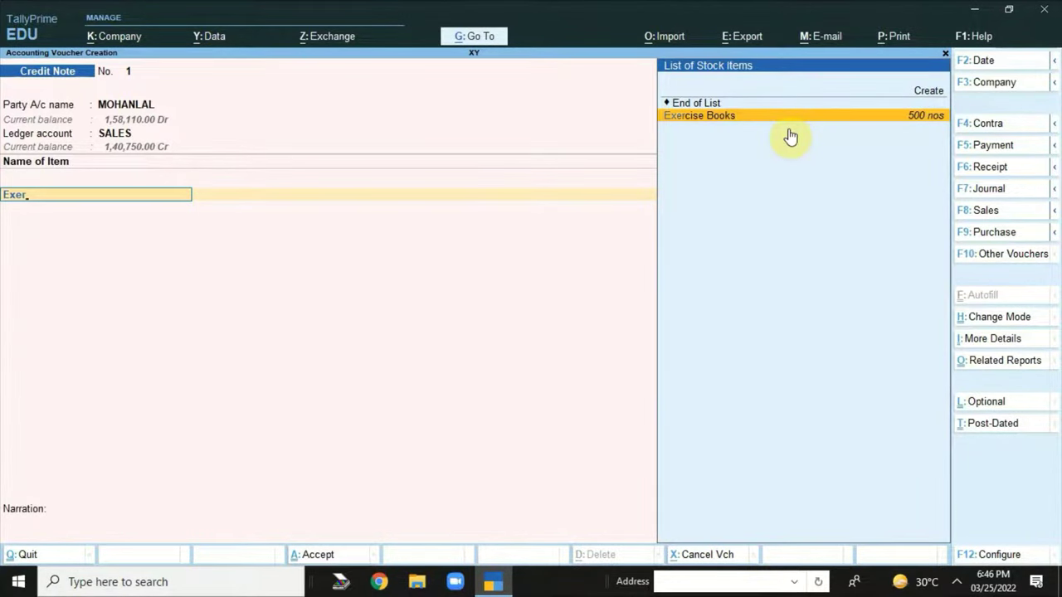
key(Return)
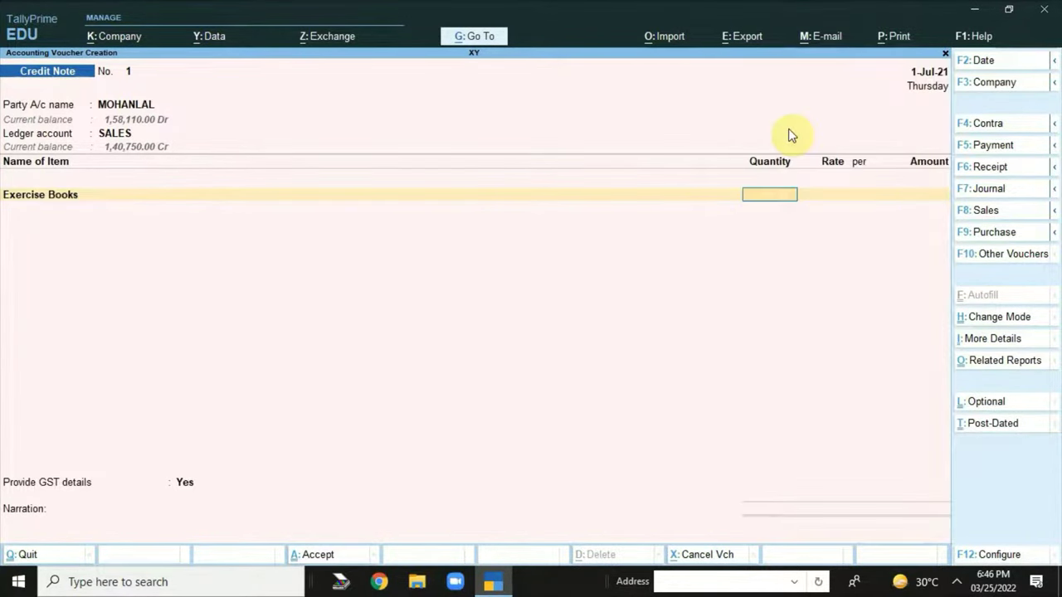
text(250)
key(Return)
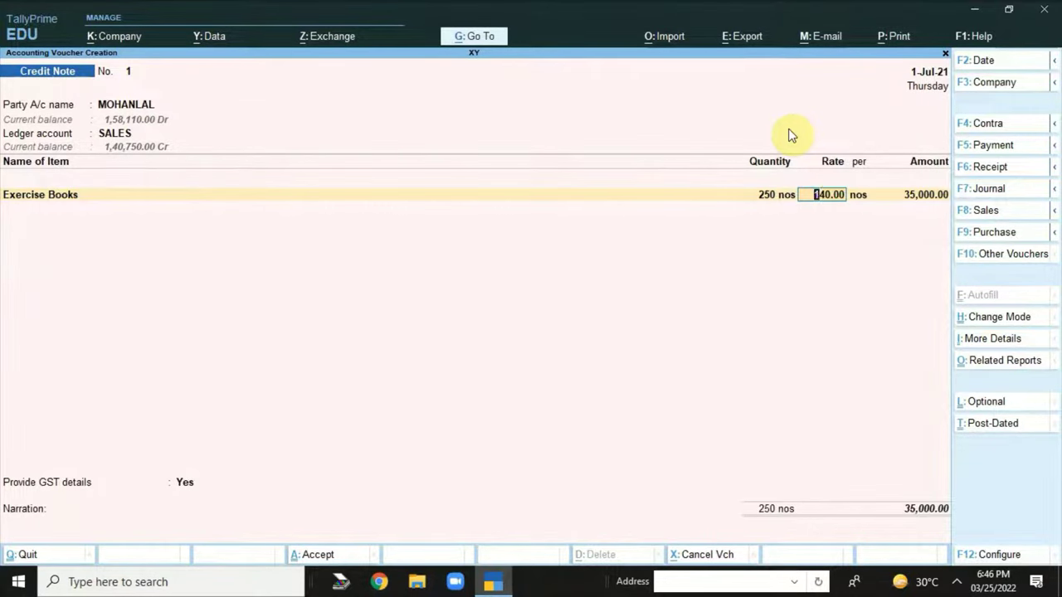
key(Return)
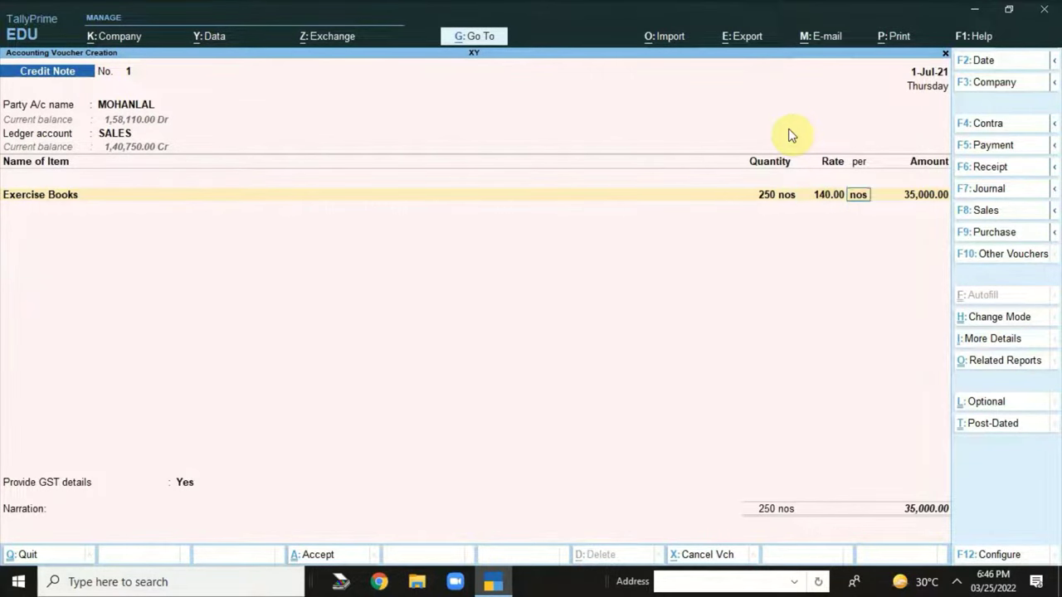
key(Return)
key(Return)
key(Return)
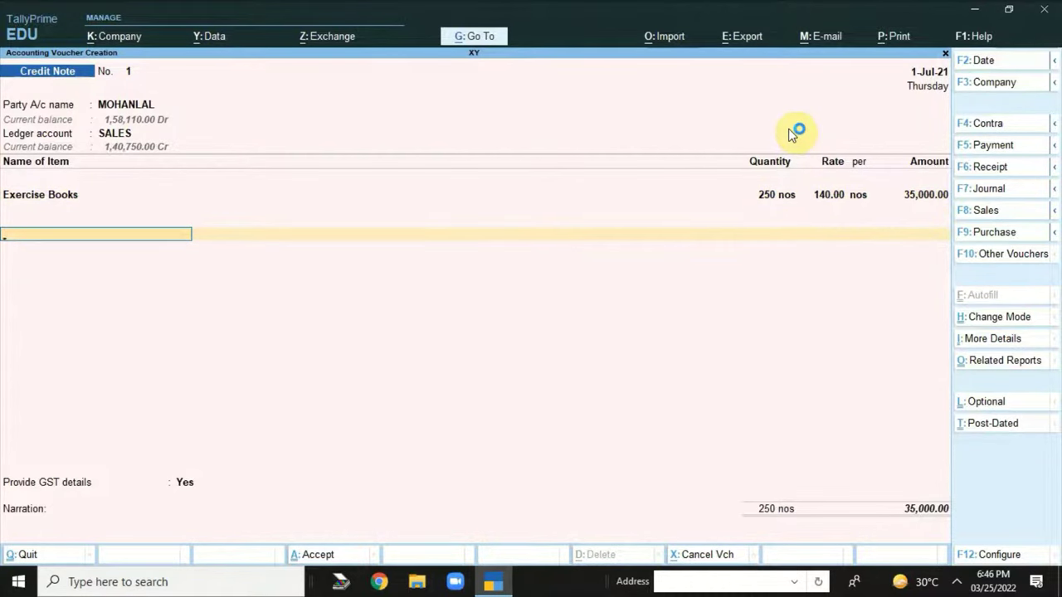
- Add CGST and SGST ledger lines below the returned item, accepting the calculated tax amounts
text(cgst)
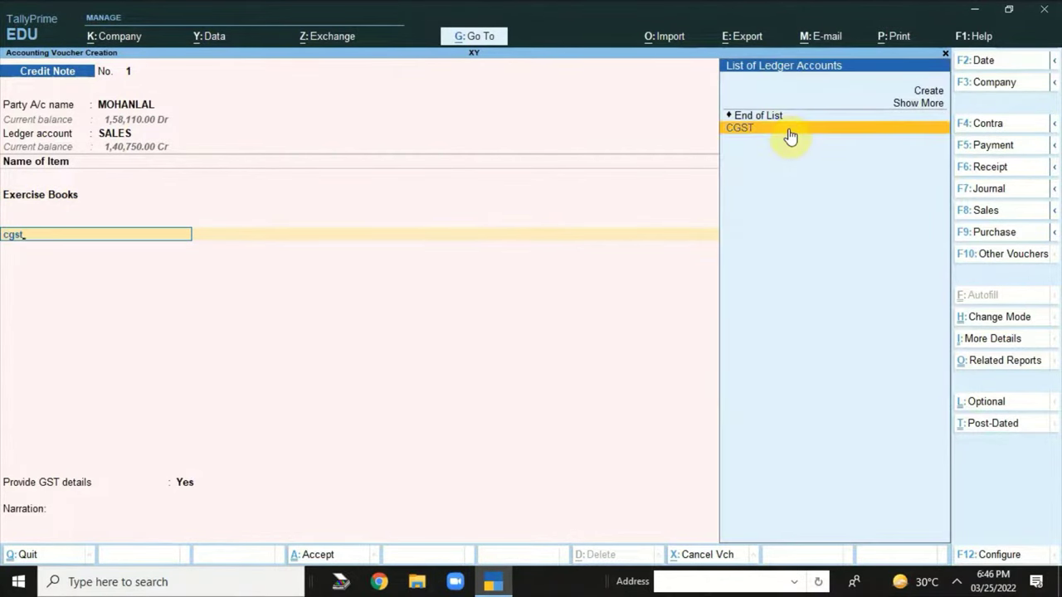
key(Return)
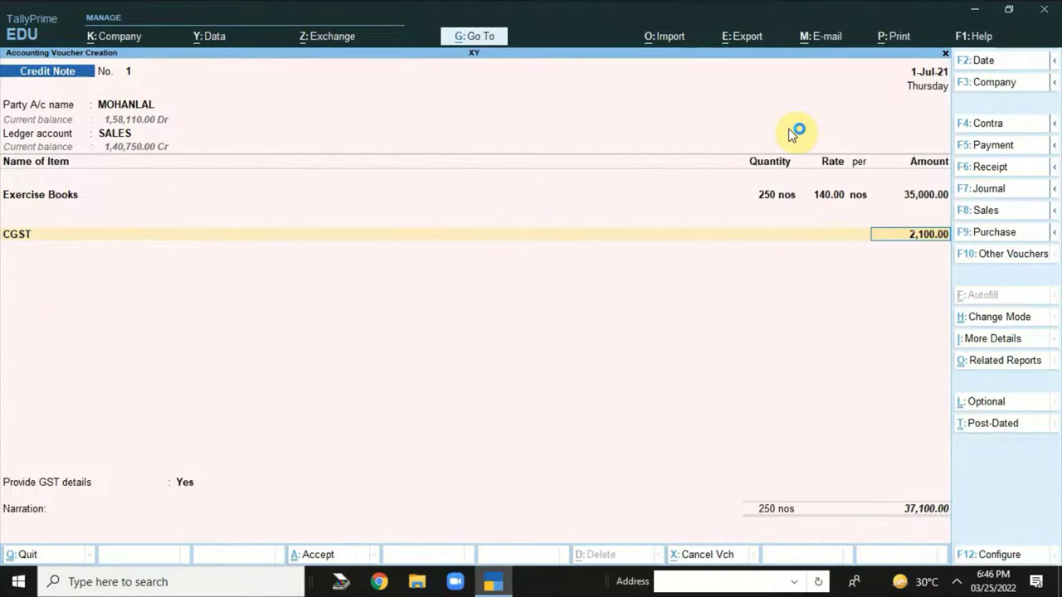
key(Return)
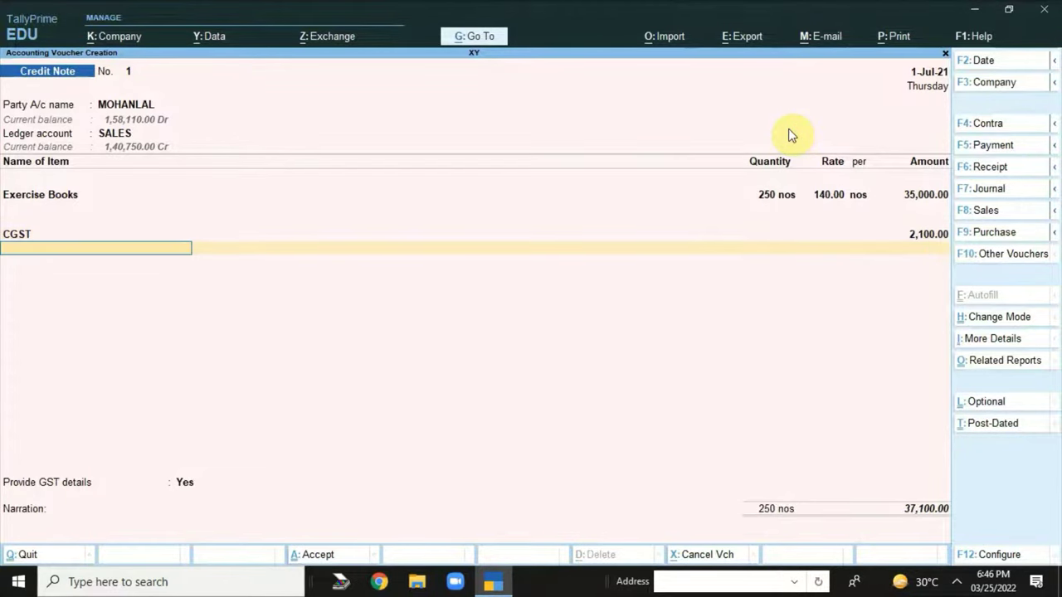
text(sgst)
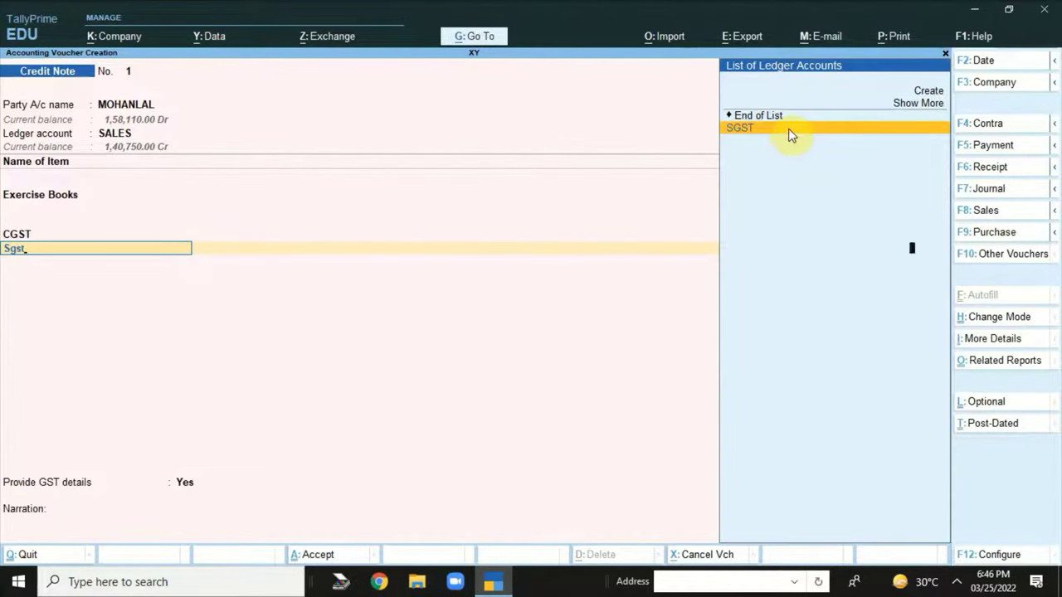
key(Return)
key(Return)
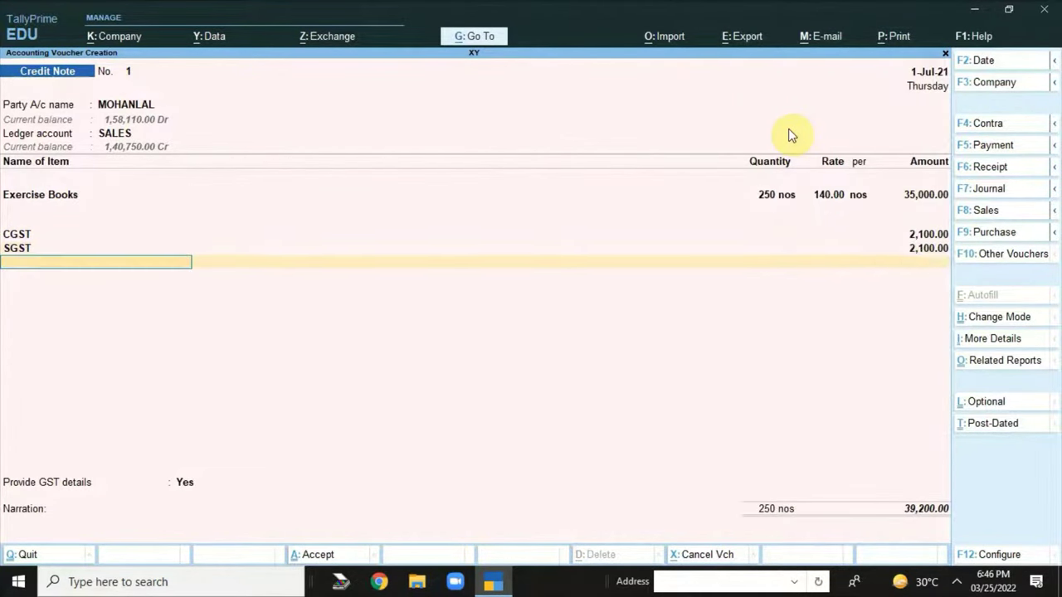
key(Return)
- Set Provide GST details to No and allocate 39,200.00 Cr as Agst Ref to pending bill 3
key(Up)
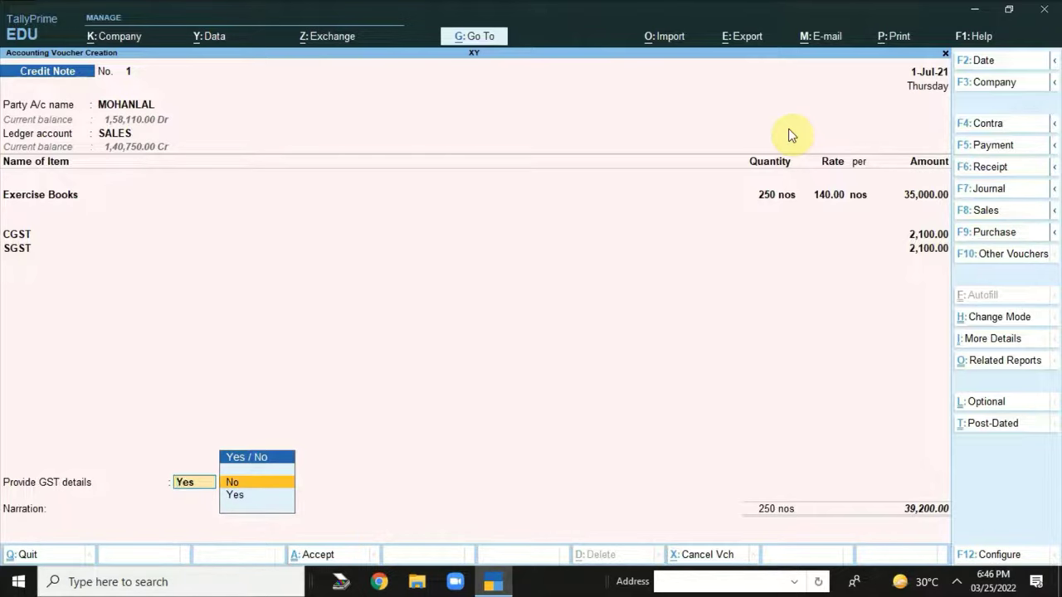
key(Return)
key(Return)
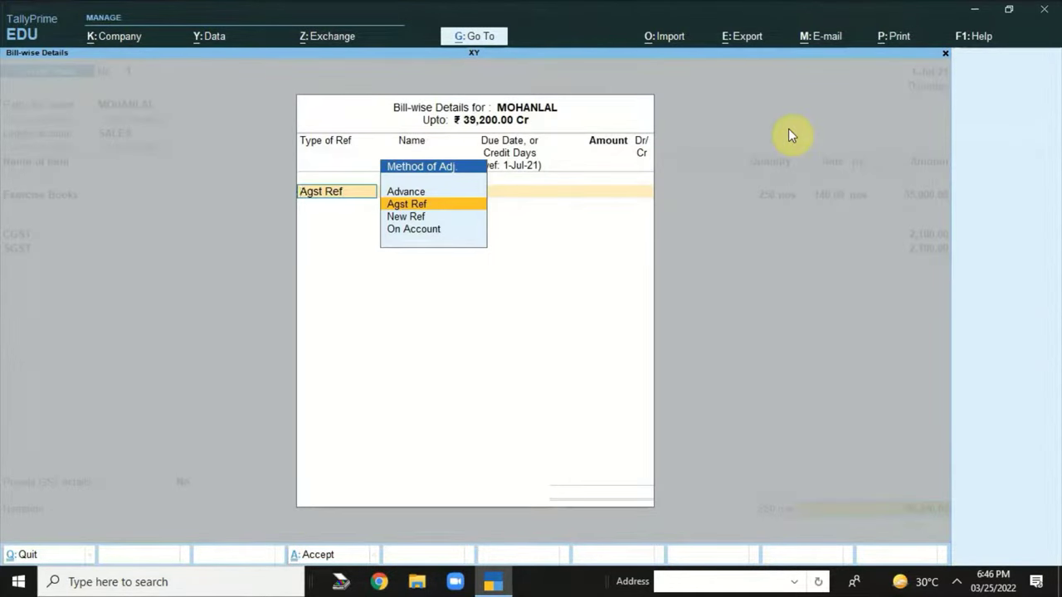
key(Return)
key(Down)
key(Down)
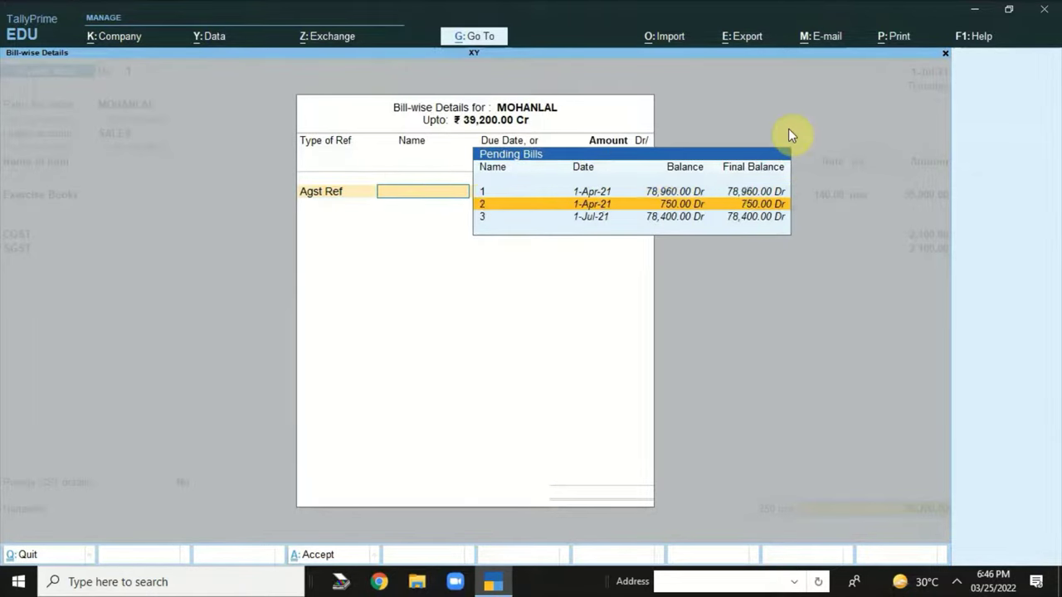
key(Return)
key(Return)
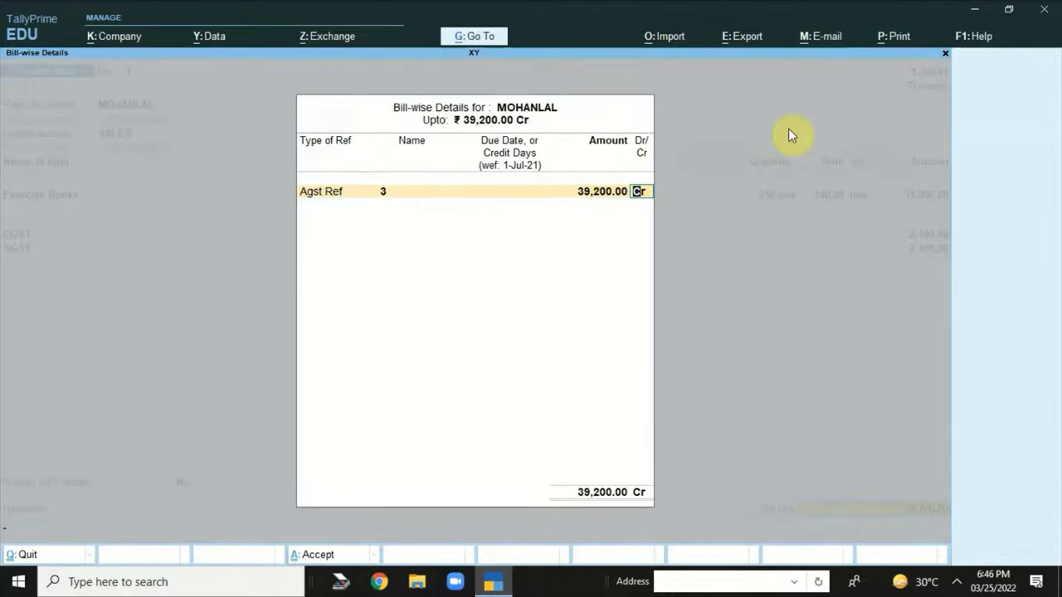
- Accept the bill-wise allocation, save the credit note without a narration, and leave voucher creation
key(Return)
key(Return)
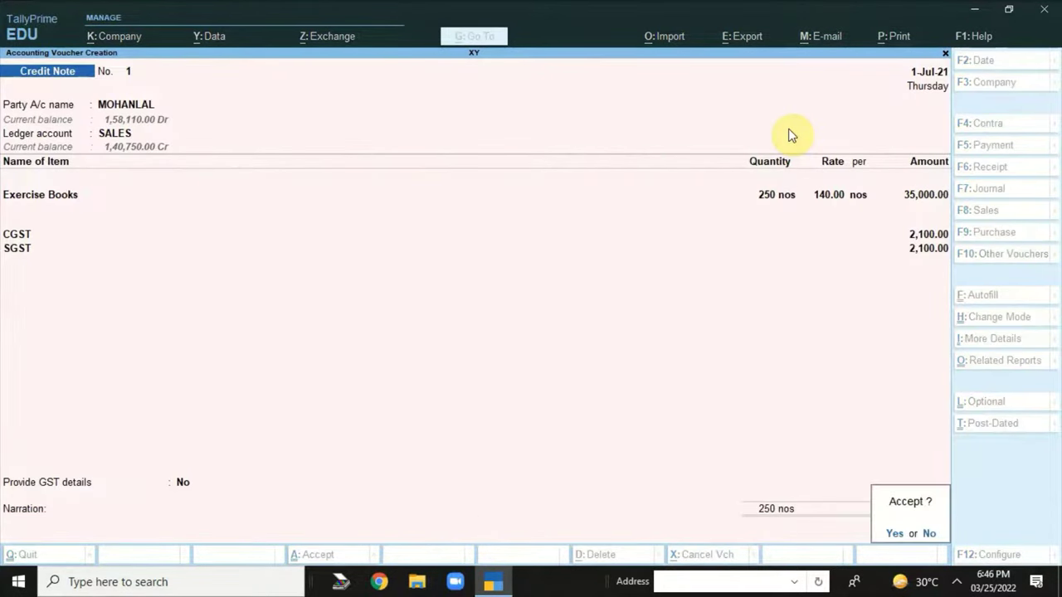
key(Return)
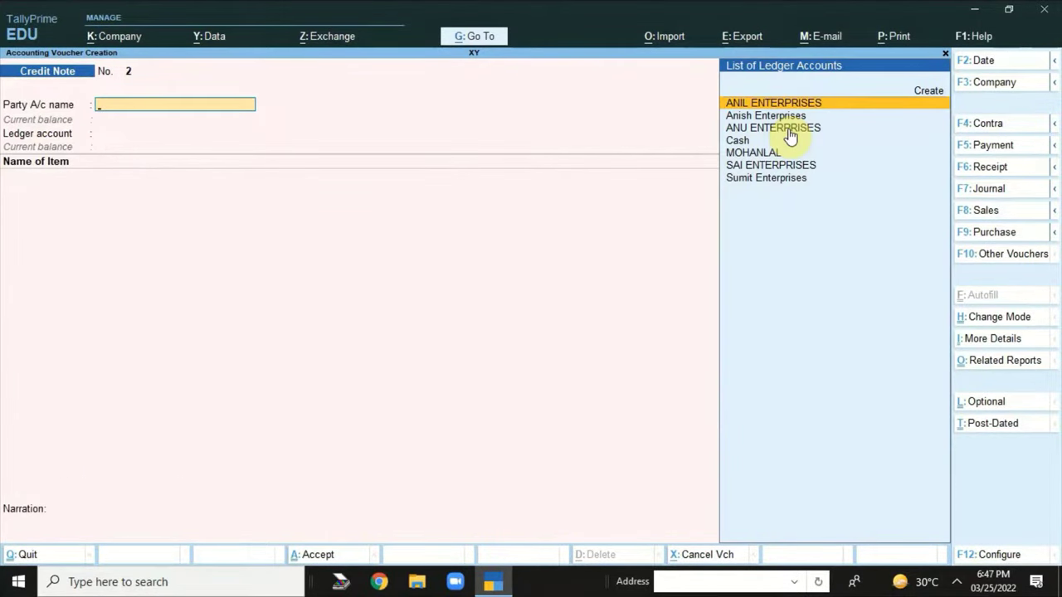
key(Escape)
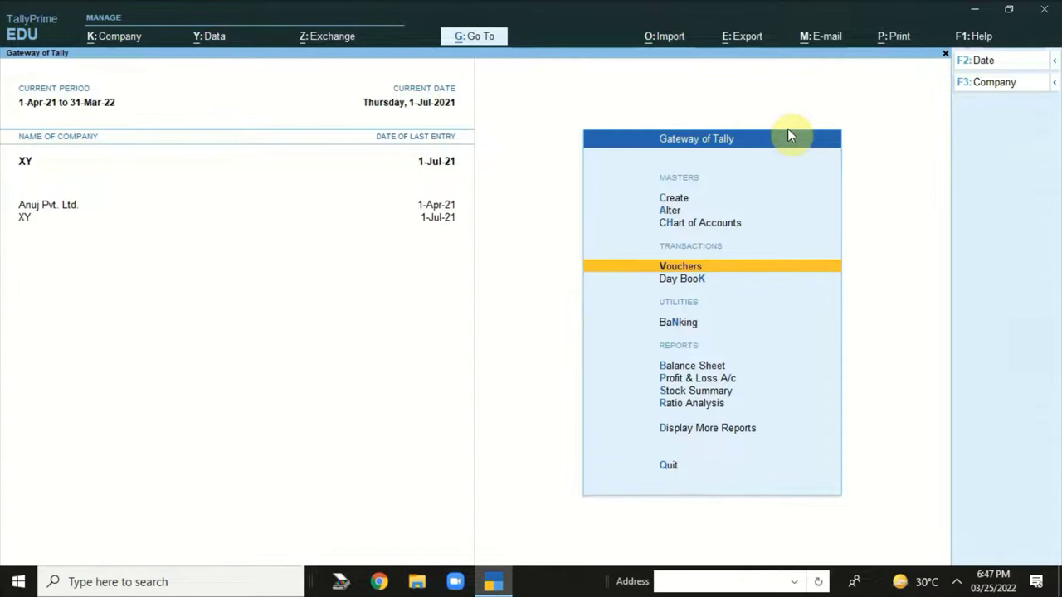
- Open the Profit & Loss A/c and drill down through Purchase Accounts to the PURCHASE ledger's July vouchers
key(Down)
key(Down)
key(Down)
key(Down)
key(Return)
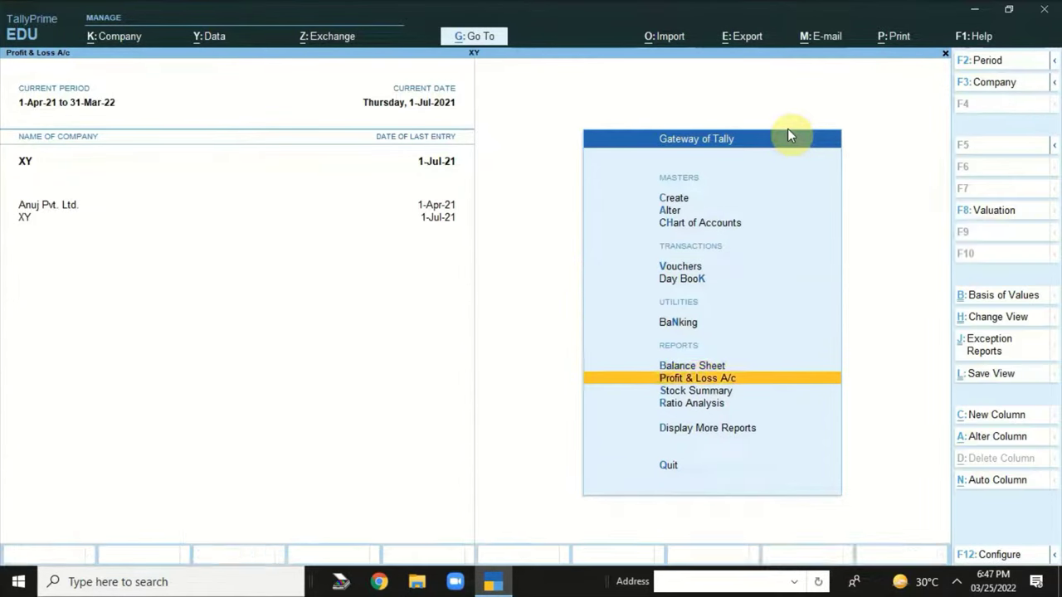
key(Down)
key(Return)
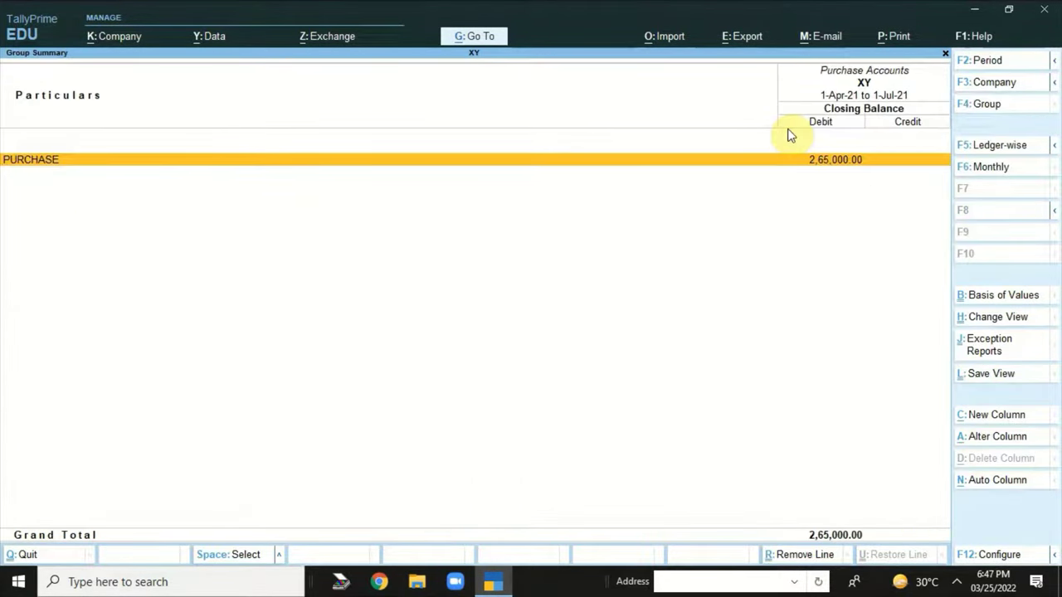
key(Return)
key(Return)
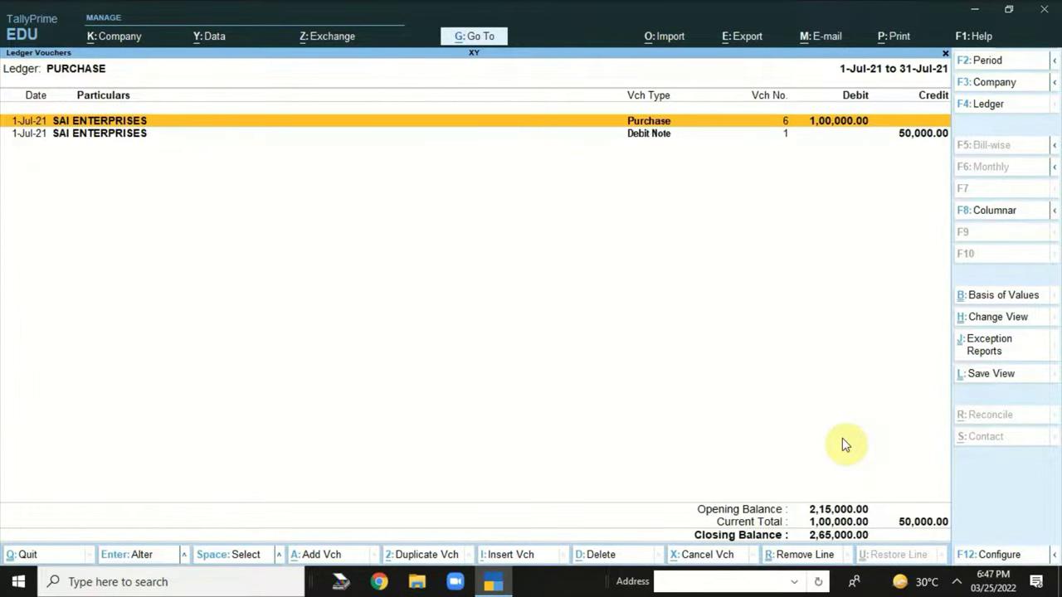
- View purchase voucher 6 from SAI ENTERPRISES without altering it, and go back to the Profit & Loss A/c
key(Return)
key(Escape)
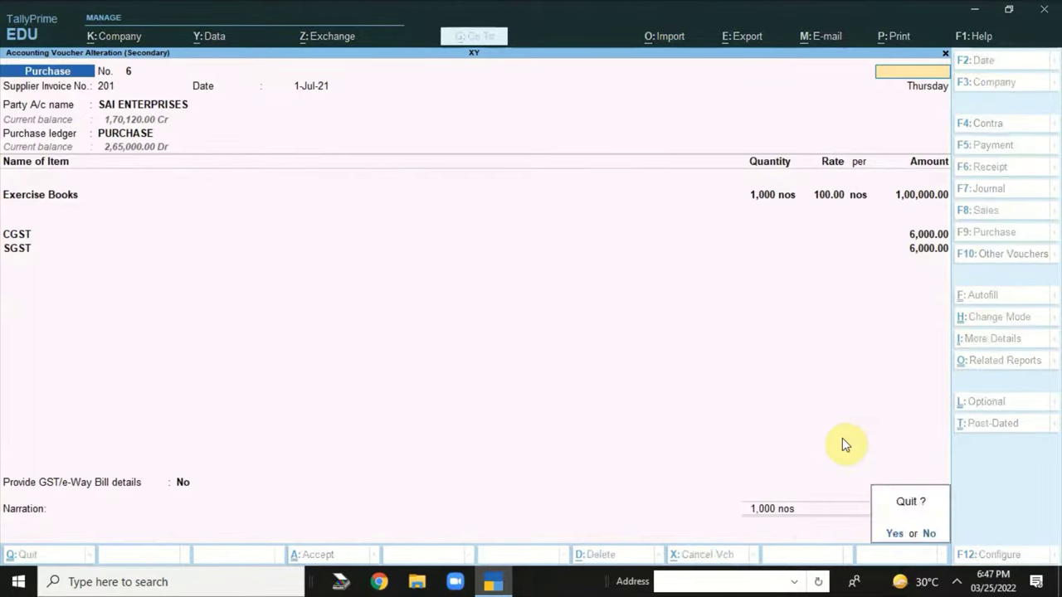
key(y)
key(Escape)
key(Escape)
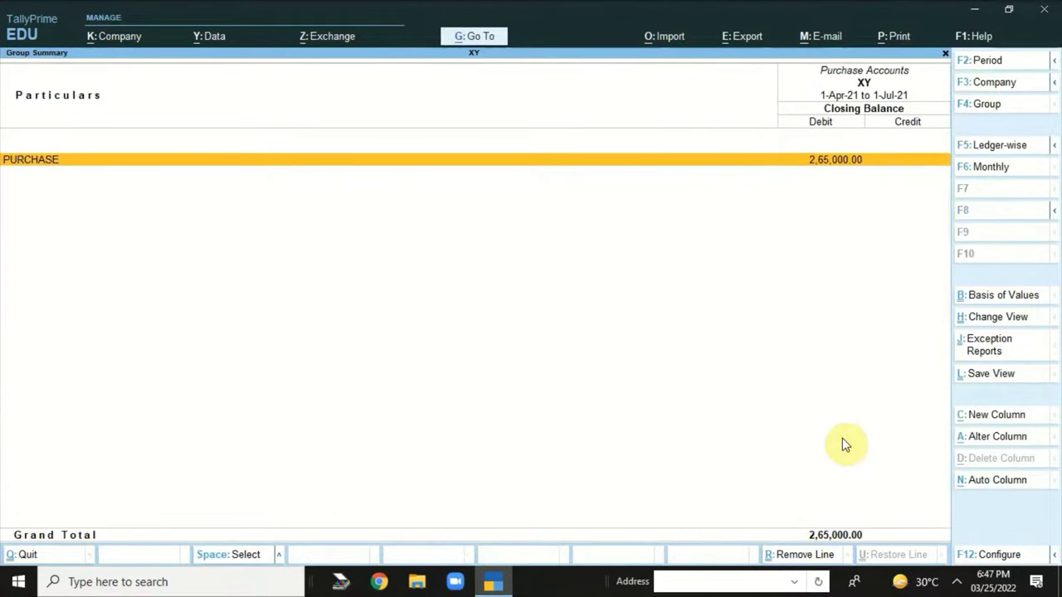
key(Escape)
- Drill down from Sales Accounts to the SALES ledger's July vouchers, and return to the Gateway of Tally
key(Right)
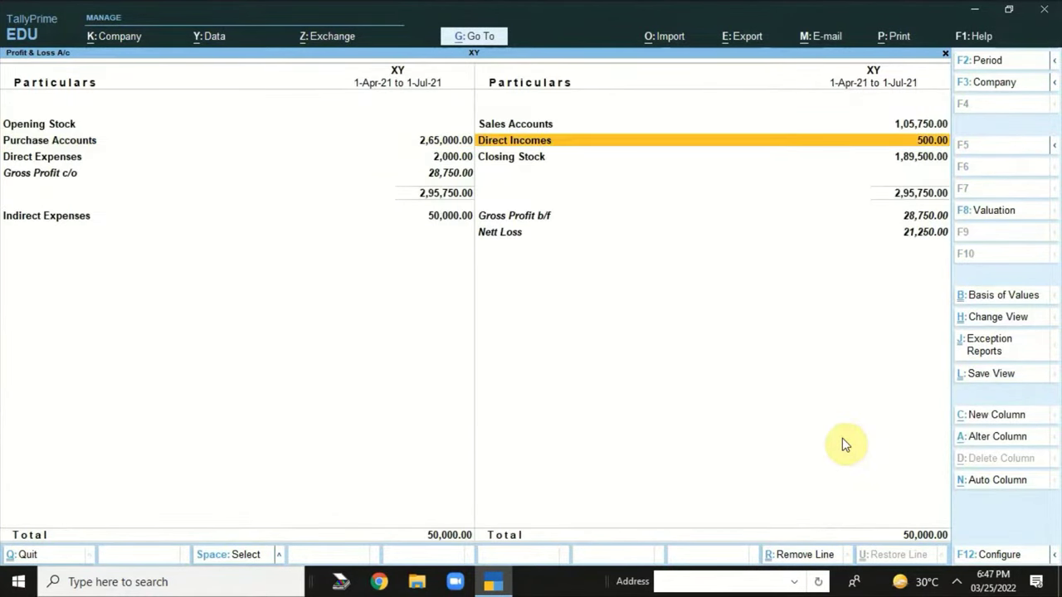
key(Up)
key(Return)
key(Return)
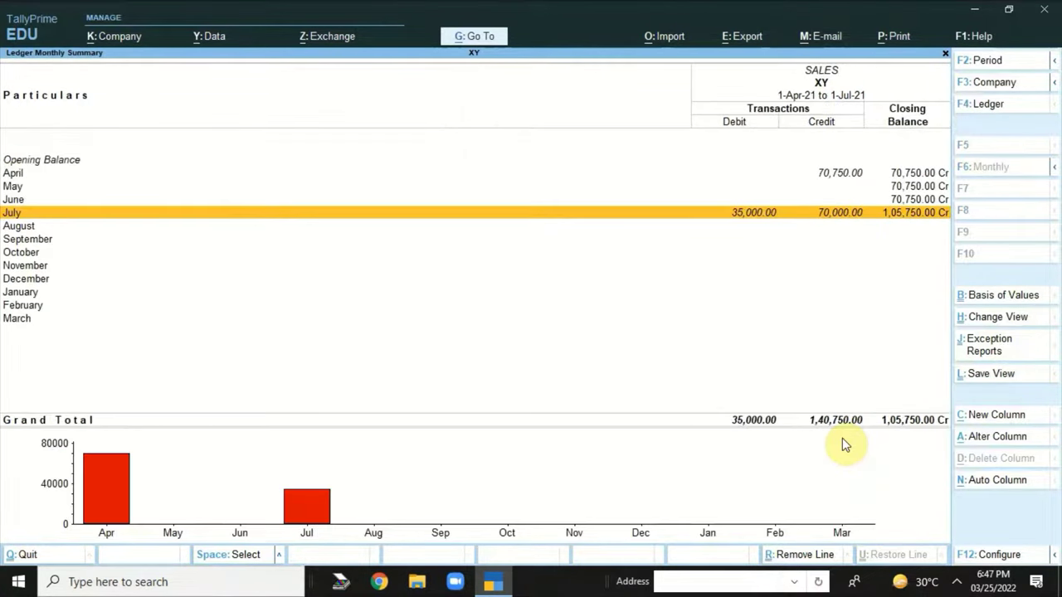
key(Return)
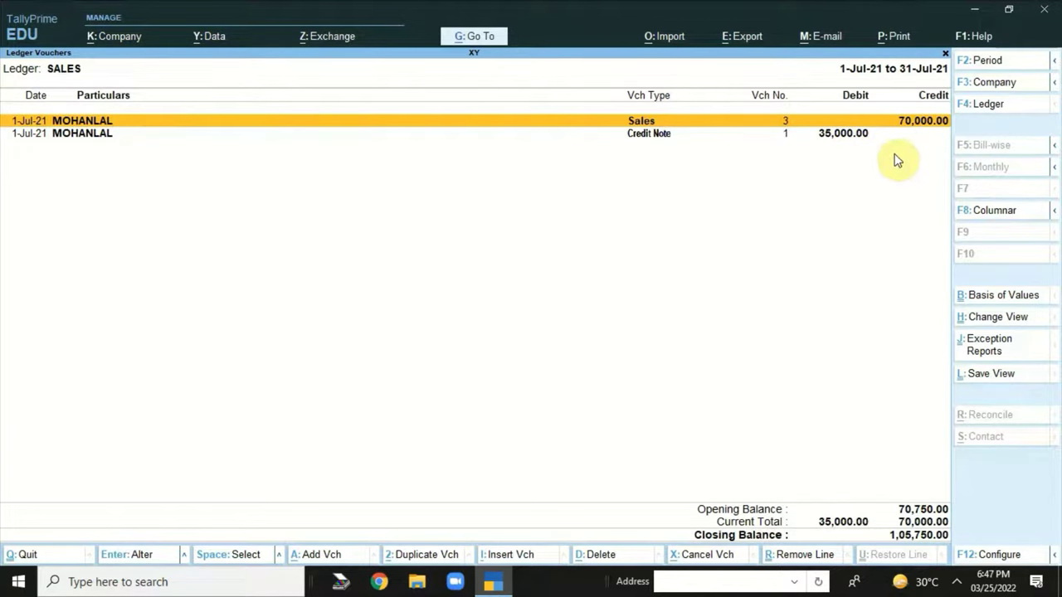
key(Escape)
key(Escape)
key(Escape)
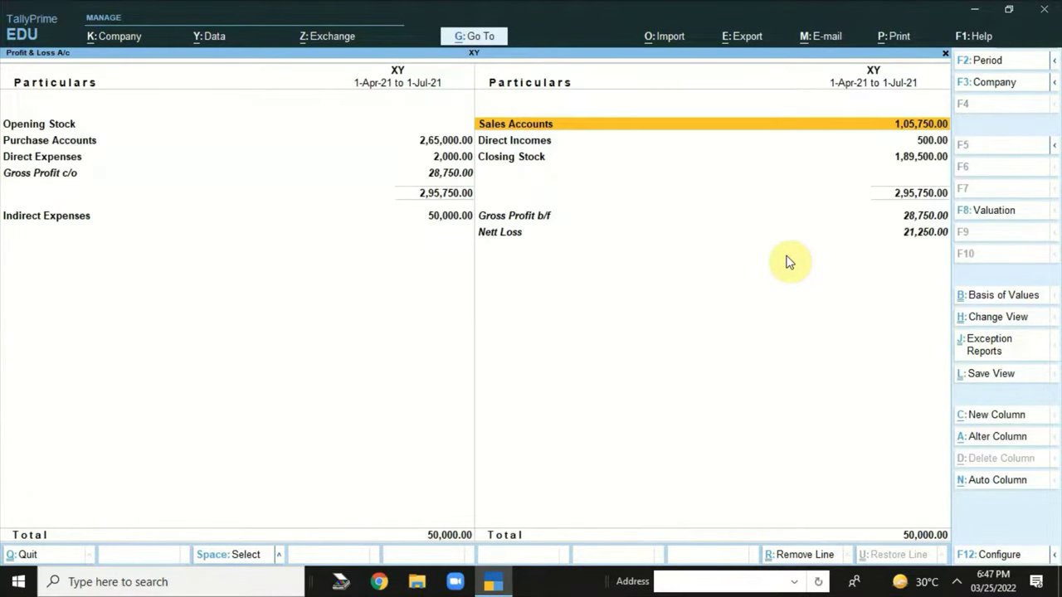
key(Escape)
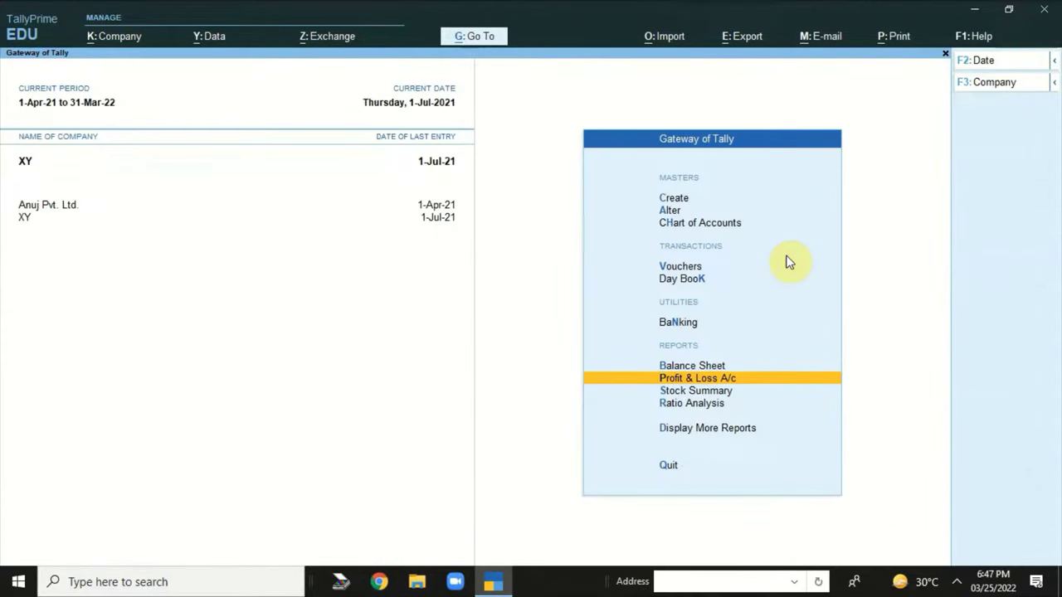
- Open the GSTR-3B report from the GST reports
key(Down)
key(Down)
key(Down)
key(Return)
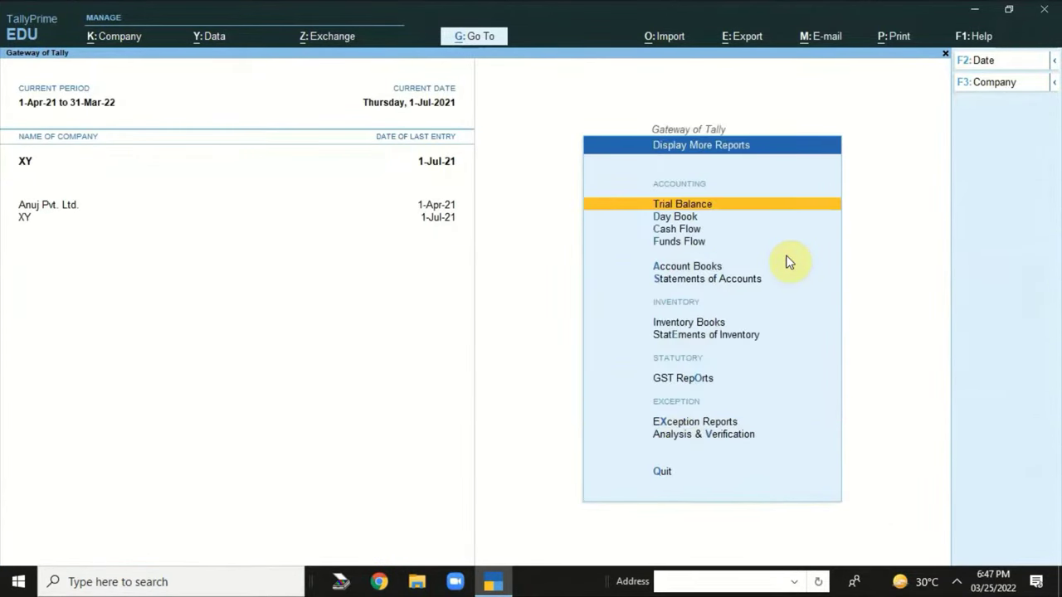
key(Down)
key(Down)
key(Down)
key(Down)
key(Down)
key(Down)
key(Down)
key(Down)
key(Down)
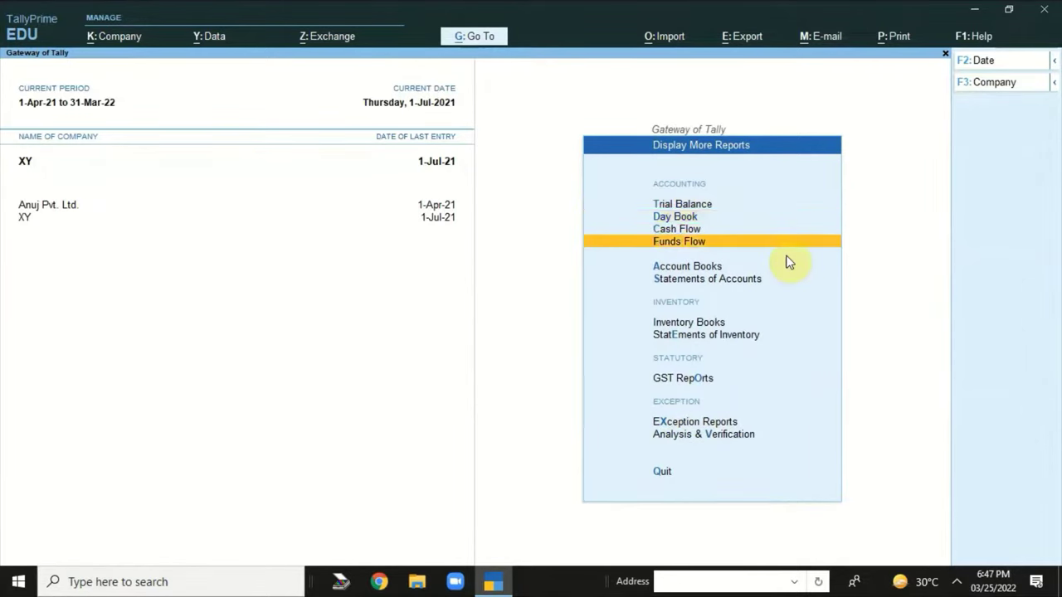
key(Up)
key(Return)
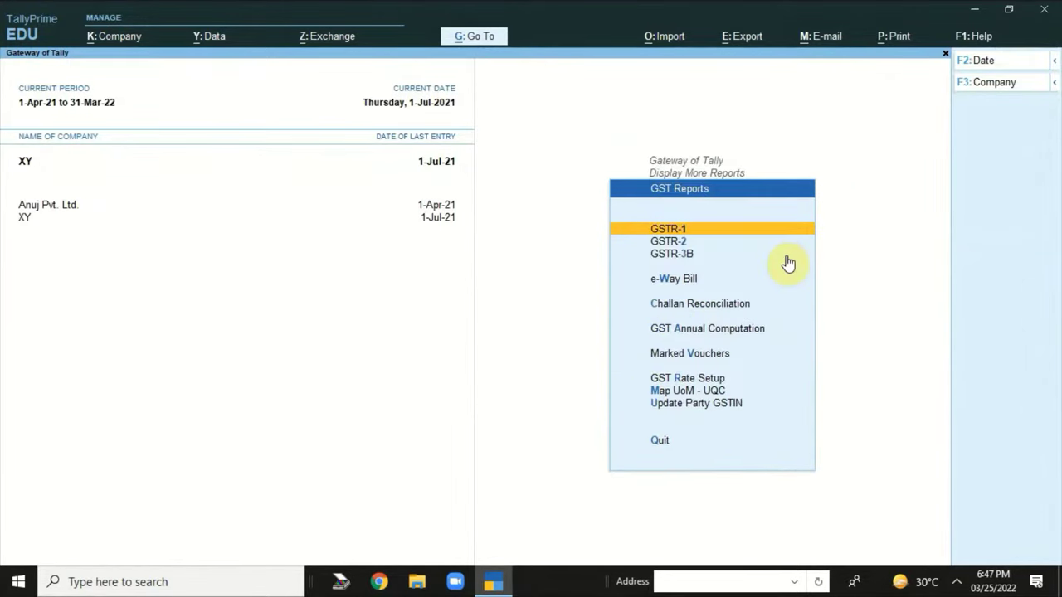
key(Down)
key(Down)
key(Return)
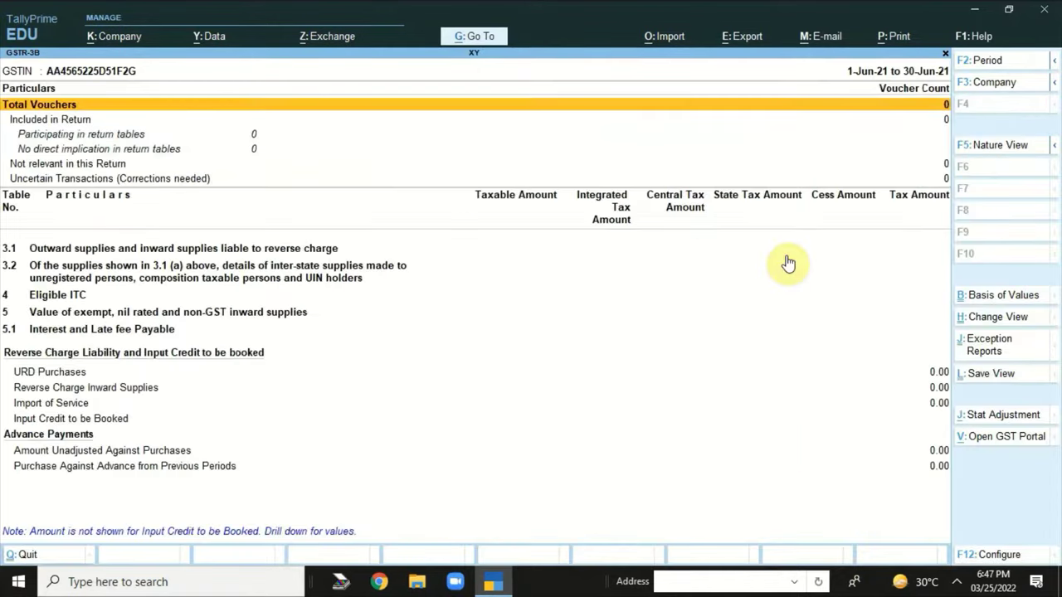
- Set the GSTR-3B report period from 1-7-2021 to 31-7-2021
click(978, 64)
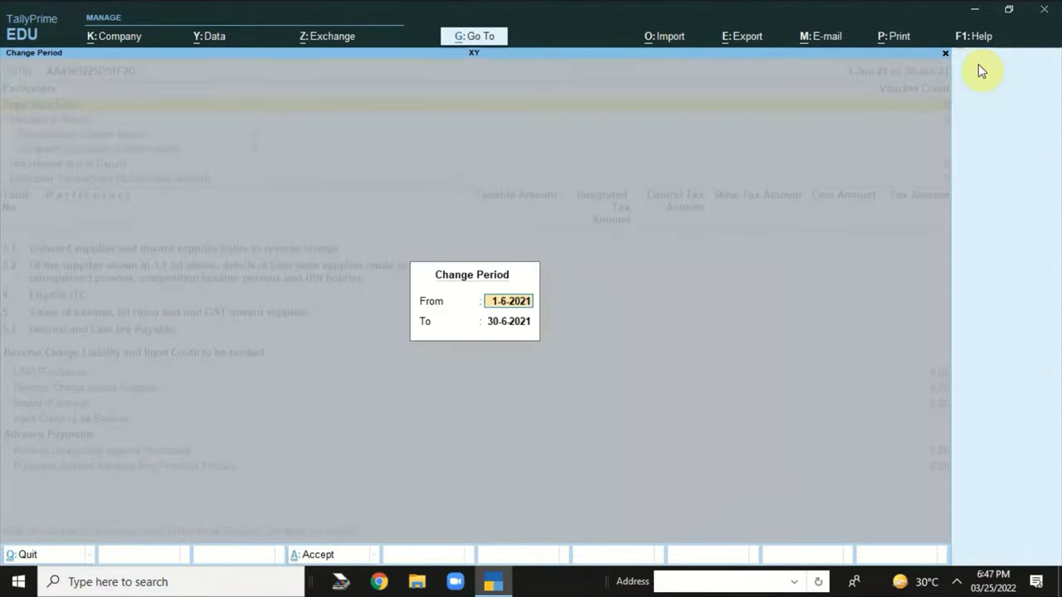
text(01-07-2021)
key(Return)
text(3)
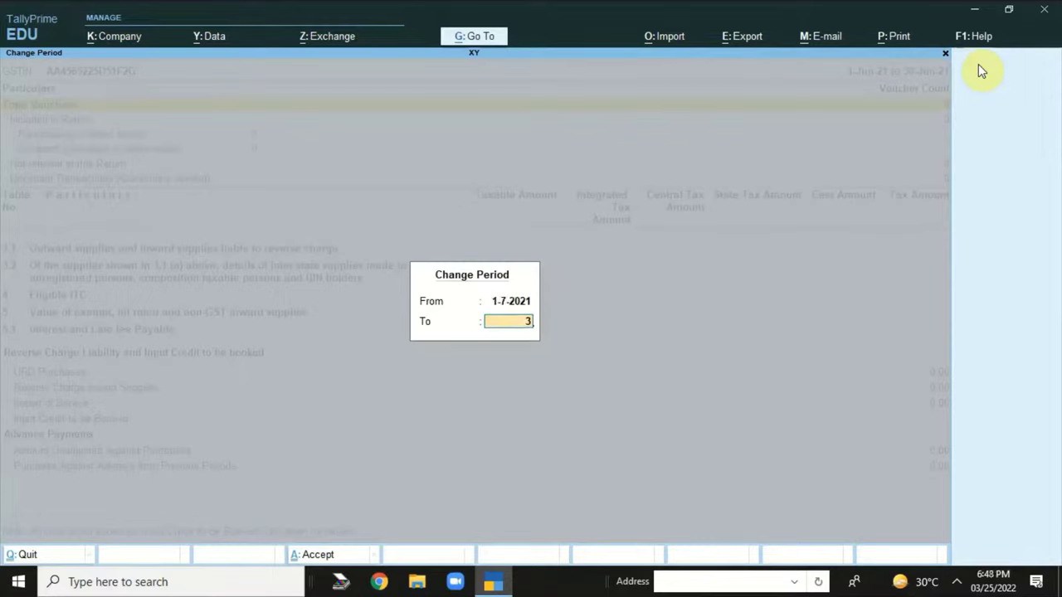
text(1-07-0)
text(21)
key(Return)
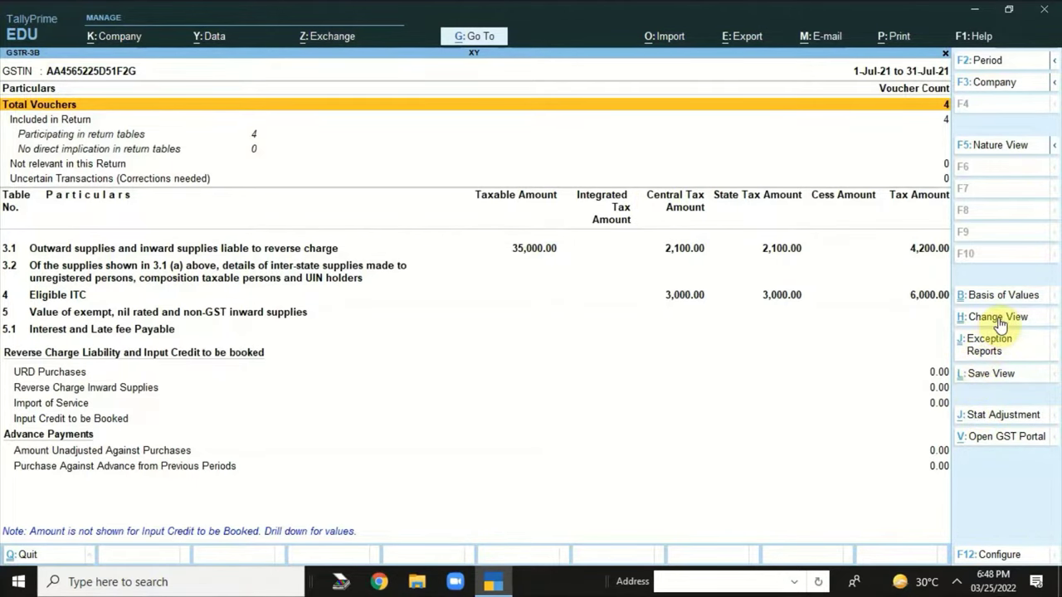
- Configure the GSTR-3B report in the detailed format, keeping tax types in separate columns
click(999, 556)
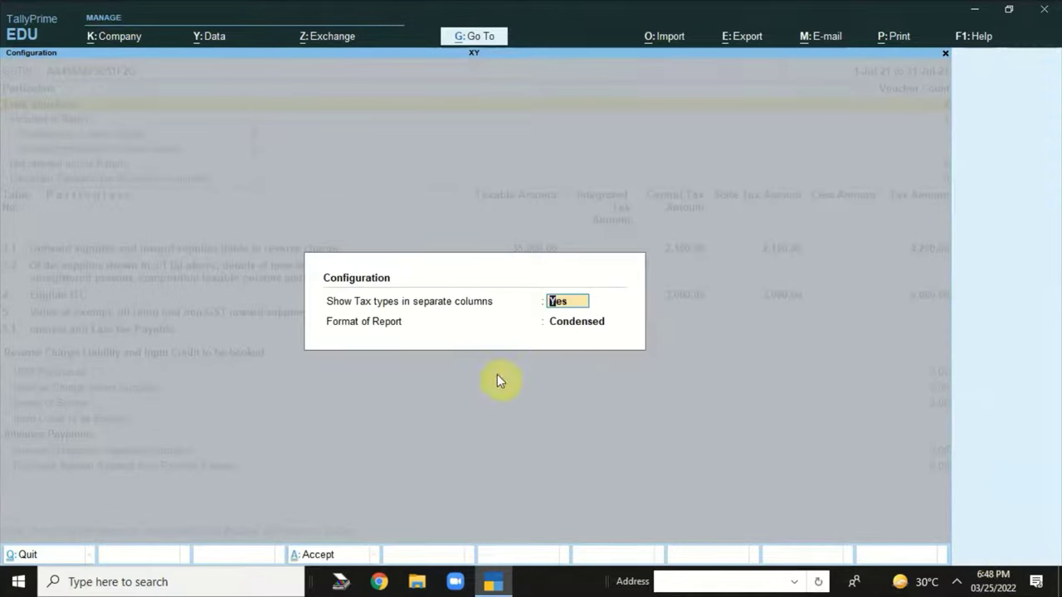
key(Return)
key(Down)
key(Return)
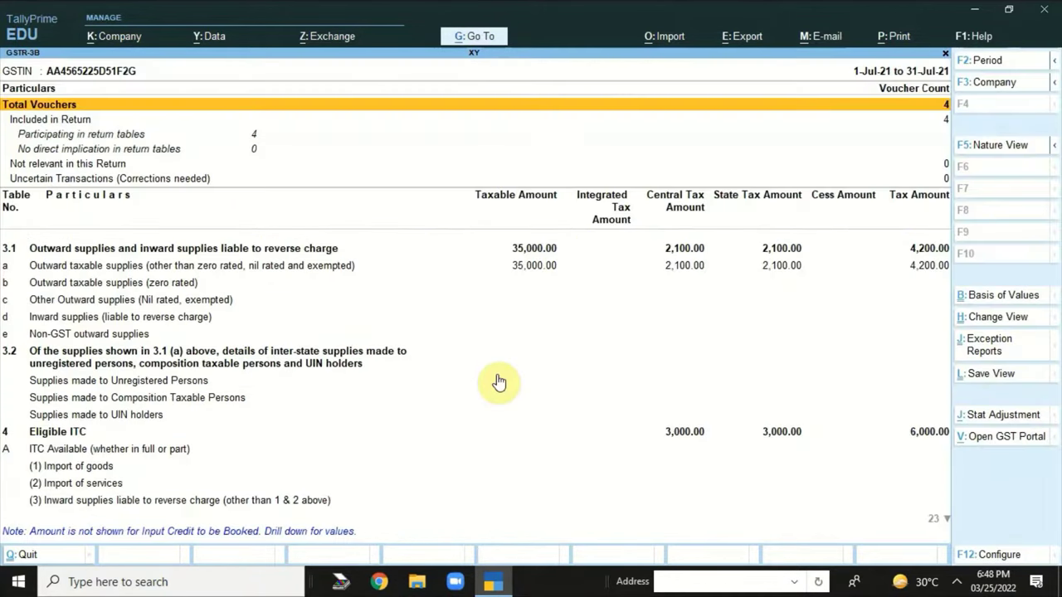
- Examine the vouchers behind outward taxable supplies (row 3.1 a), and return to the GSTR-3B report
key(Down)
key(Down)
key(Down)
key(Down)
key(Down)
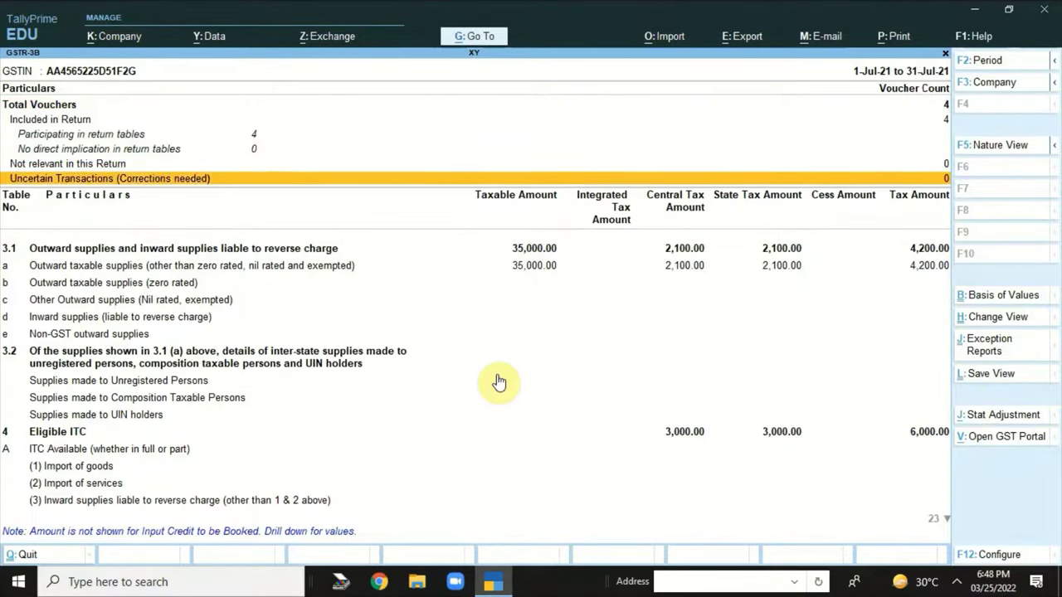
key(Up)
key(Down)
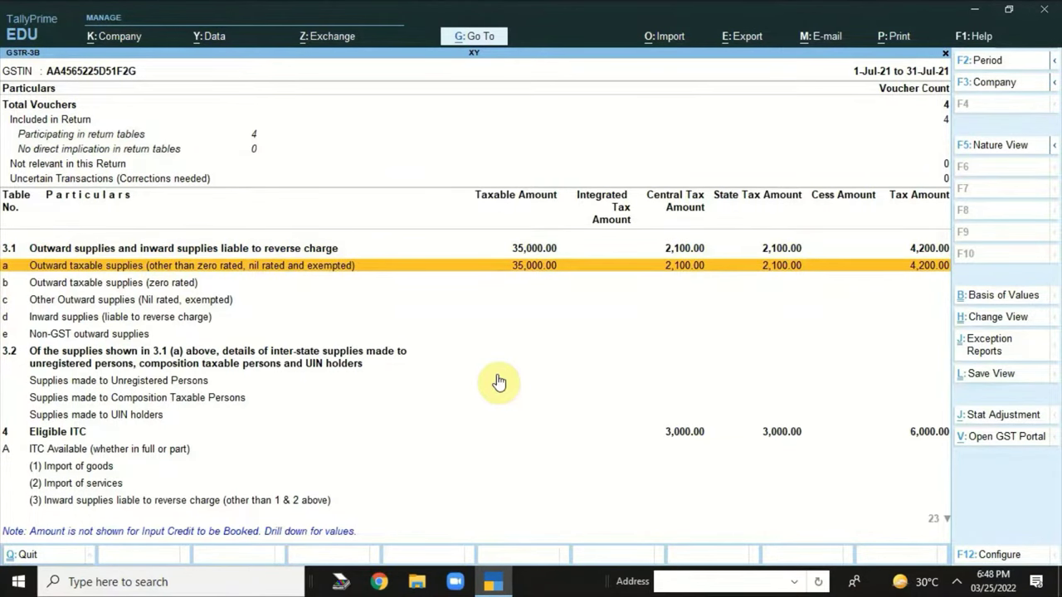
key(Return)
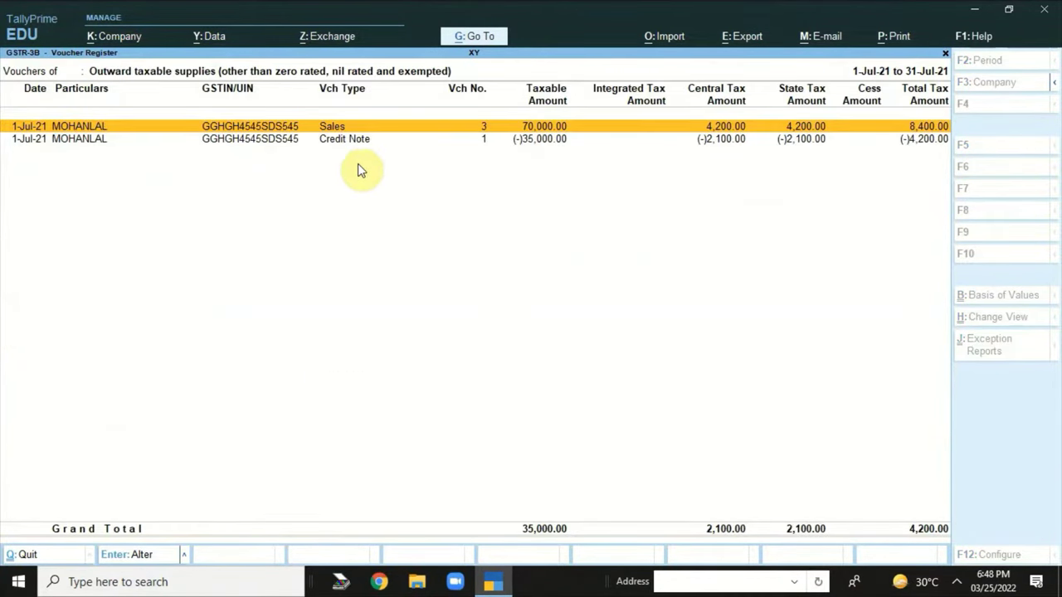
key(Escape)
- Collapse the detail rows of section 4, Eligible ITC
click(316, 324)
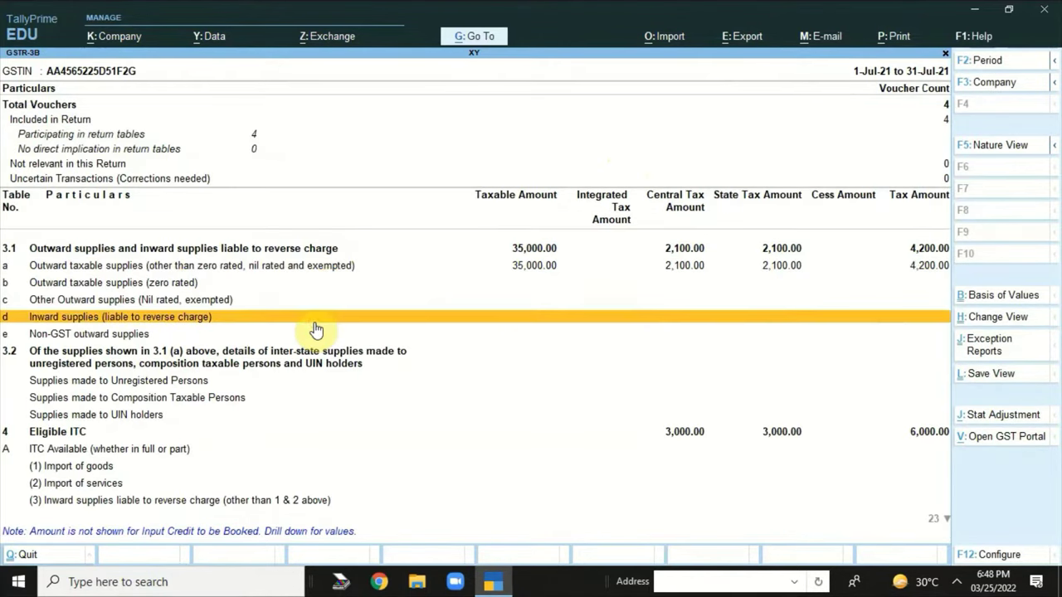
key(Up)
key(Up)
key(Up)
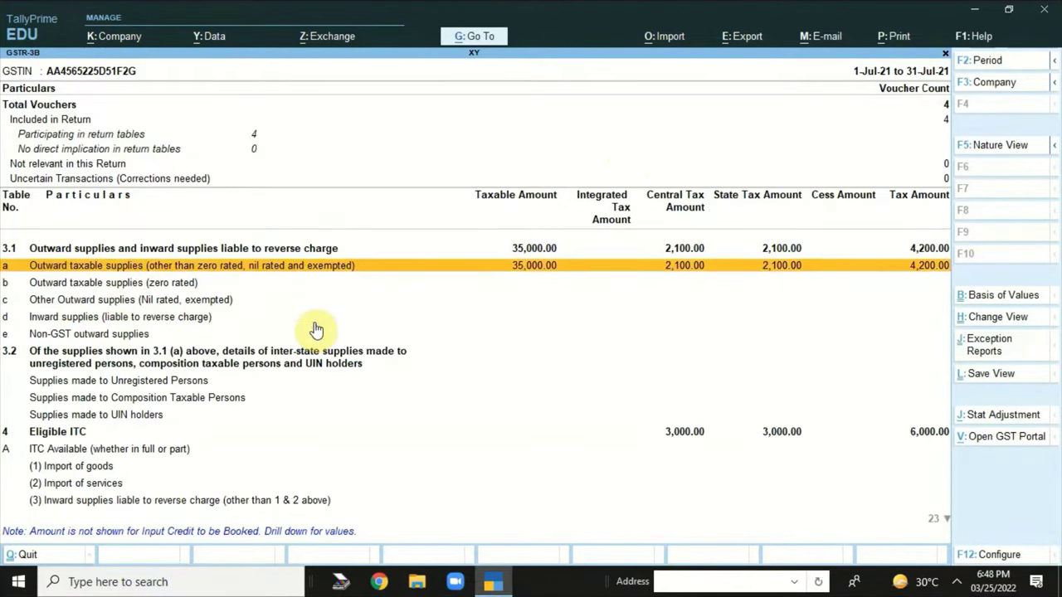
key(Down)
key(Down)
key(Down)
key(Down)
key(Down)
key(Down)
key(Down)
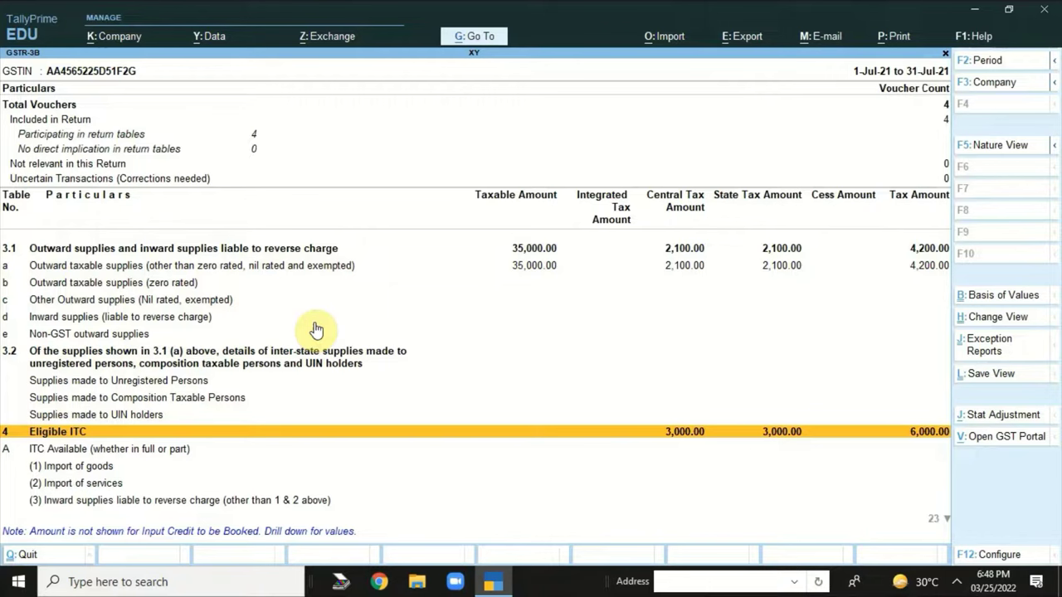
key(shift+Return)
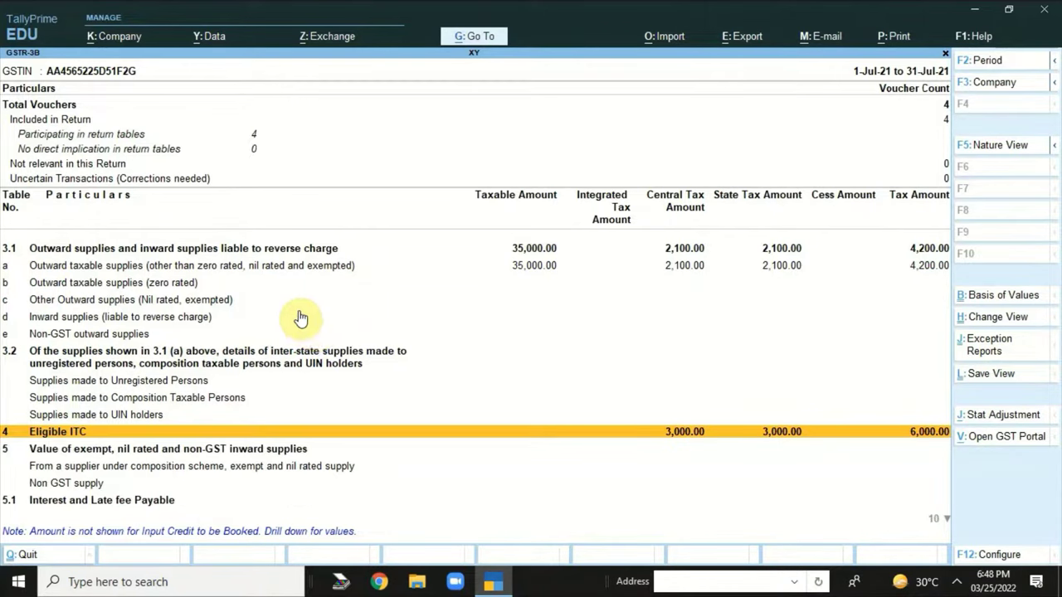
- Examine the sections below Eligible ITC, down to the advance payments rows
key(Down)
key(Down)
key(Down)
key(Down)
key(Down)
key(Down)
key(Down)
key(Down)
key(Down)
key(Down)
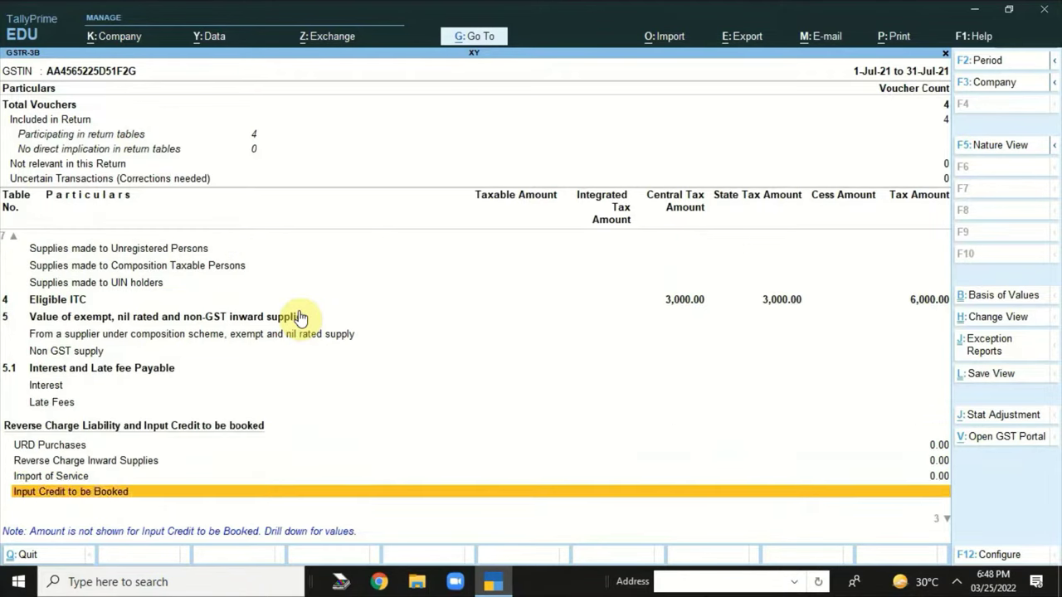
key(Down)
key(Up)
key(Up)
key(Up)
key(Up)
key(Up)
key(Up)
key(Up)
key(Up)
key(Up)
key(Up)
key(Up)
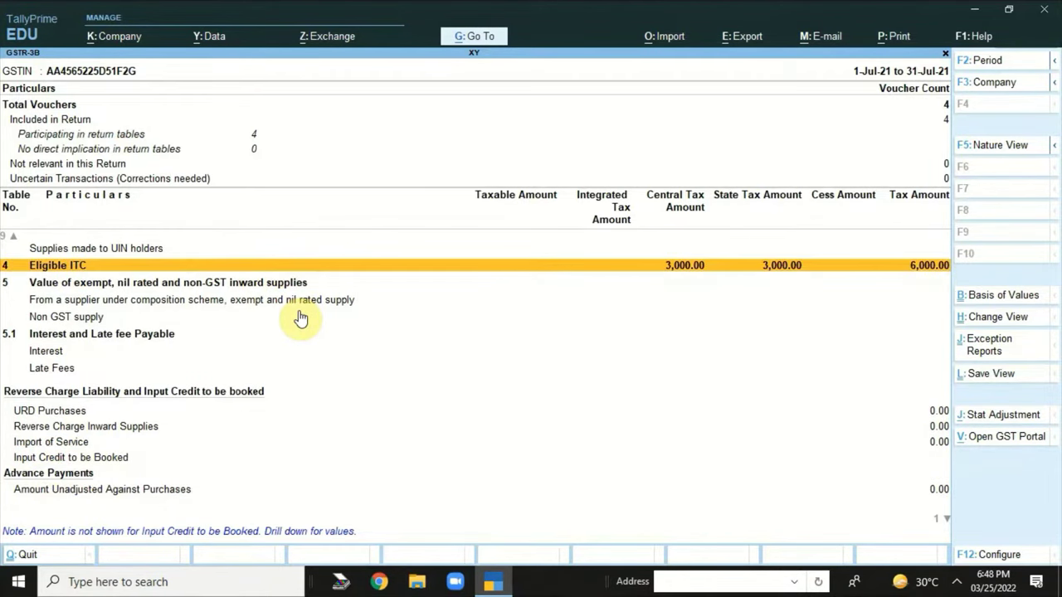
- Expand Eligible ITC and examine the vouchers behind row (5) All other ITC, and return to the report
key(shift+Return)
key(Down)
key(Down)
key(Down)
key(Down)
key(Down)
key(Down)
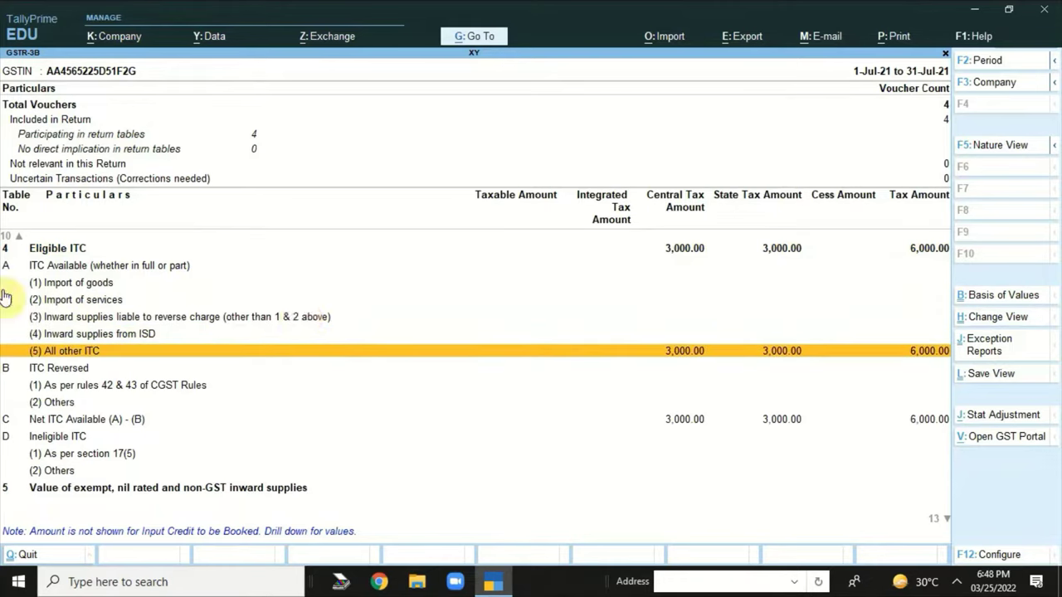
click(63, 357)
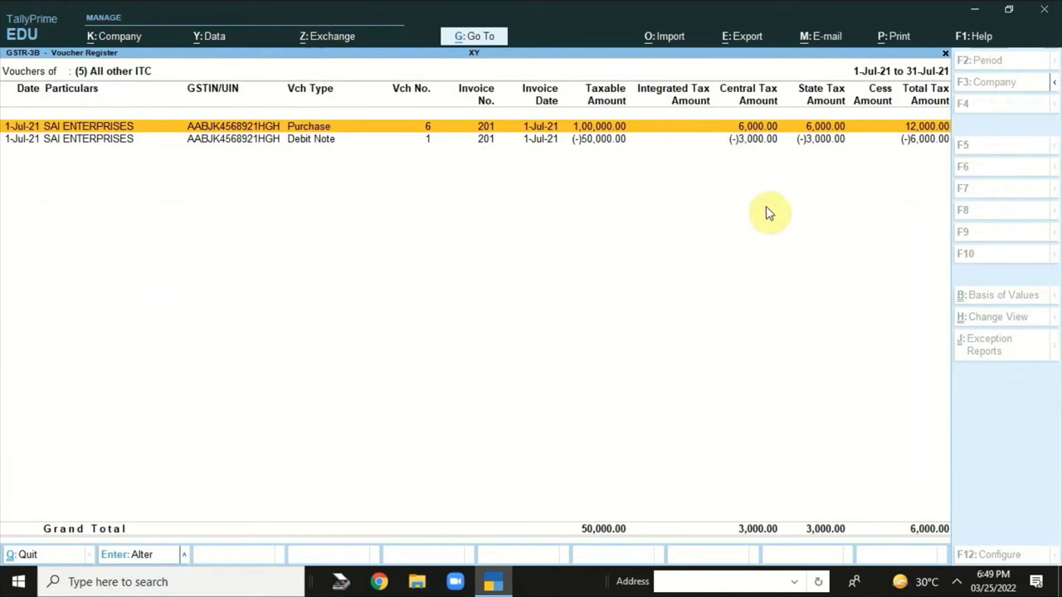
key(Escape)
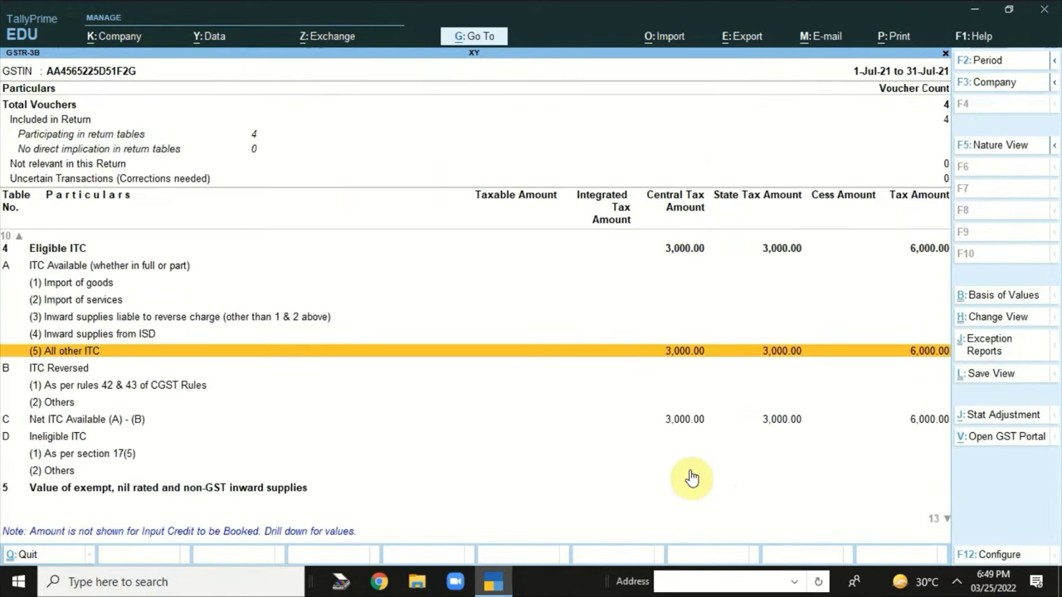
- Examine the expanded GSTR-3B report down to its last row and back up to the outward supplies
key(Down)
key(Down)
key(Down)
key(Down)
key(Down)
key(Down)
key(Down)
key(Down)
key(Down)
key(Down)
key(Down)
key(Down)
key(Down)
key(Down)
key(Down)
key(Down)
key(Down)
key(Down)
key(Down)
key(Down)
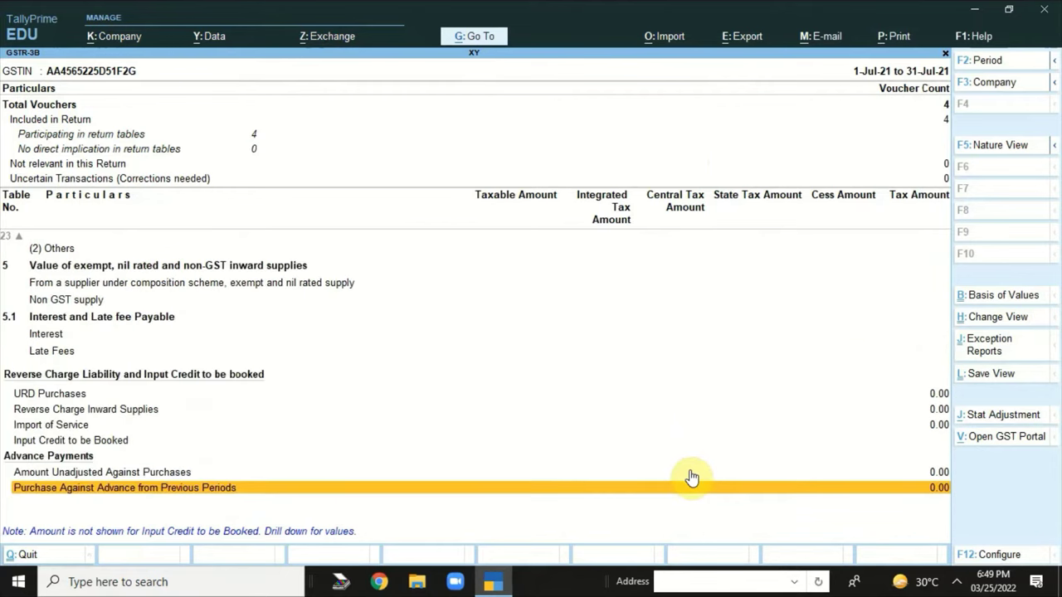
key(Up)
key(Up)
key(Up)
key(Up)
key(Up)
key(Up)
key(Up)
key(Up)
key(Up)
key(Up)
key(Up)
key(Up)
key(Up)
key(Up)
key(Up)
key(Up)
key(Up)
key(Up)
key(Up)
key(Up)
key(Up)
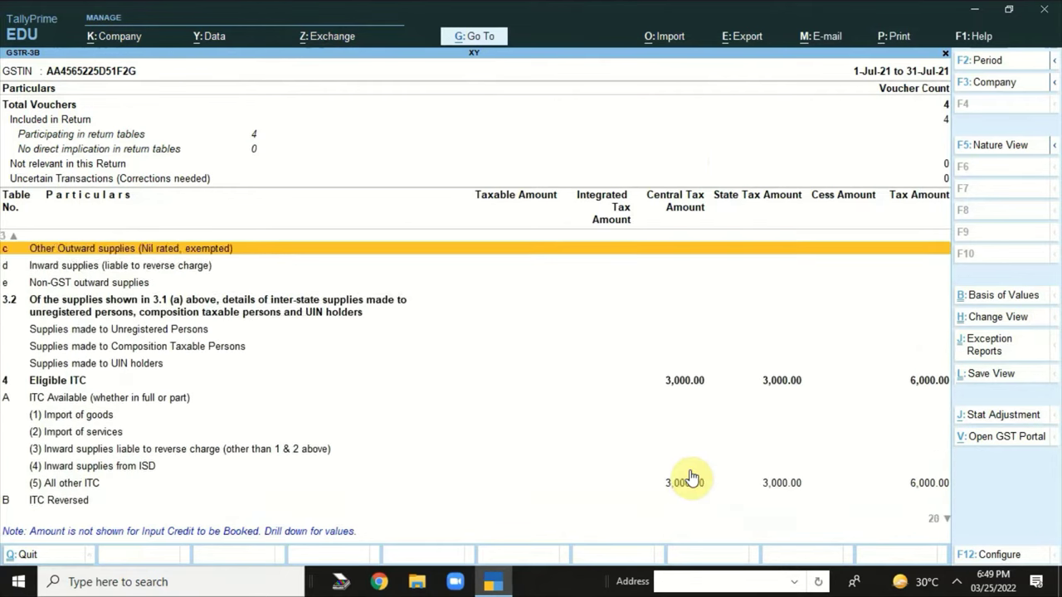